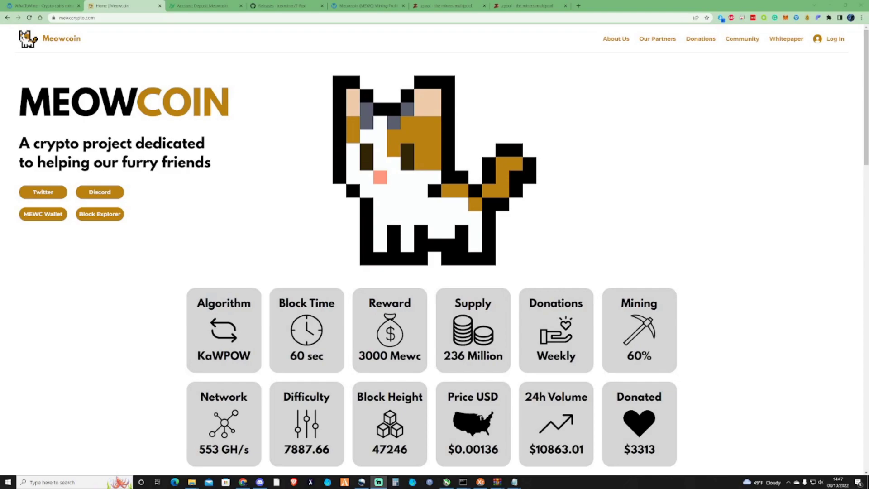
pyautogui.scroll(-2, 312, 214)
pyautogui.scroll(-2, 313, 214)
pyautogui.scroll(1, 314, 218)
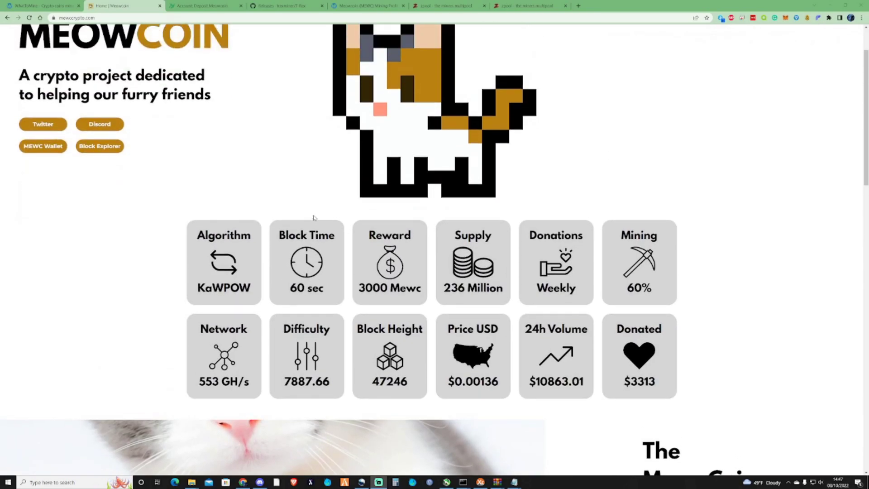
pyautogui.scroll(2, 314, 217)
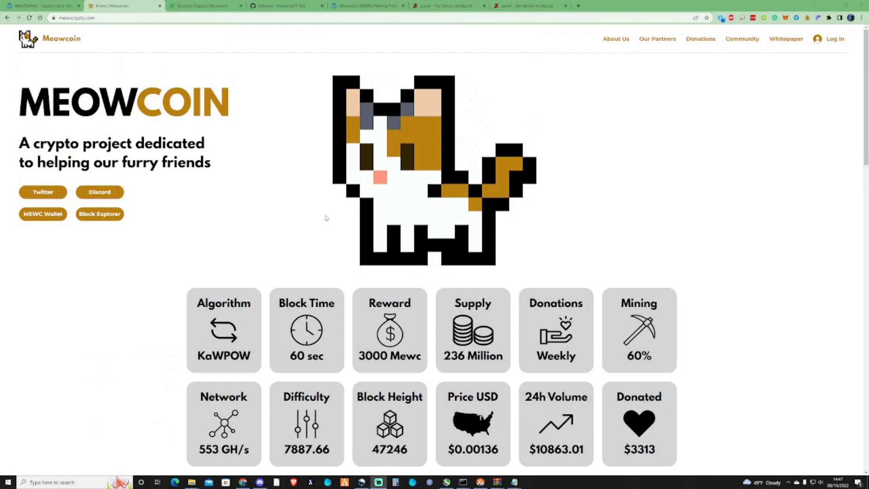
# - Highlight the KaWPOW algorithm, 3000 Mewc reward and 236 Million supply stats
pyautogui.doubleClick(198, 307)
pyautogui.click(198, 307)
pyautogui.moveTo(196, 306); pyautogui.dragTo(242, 316)
pyautogui.click(241, 315)
pyautogui.moveTo(199, 356); pyautogui.dragTo(234, 356)
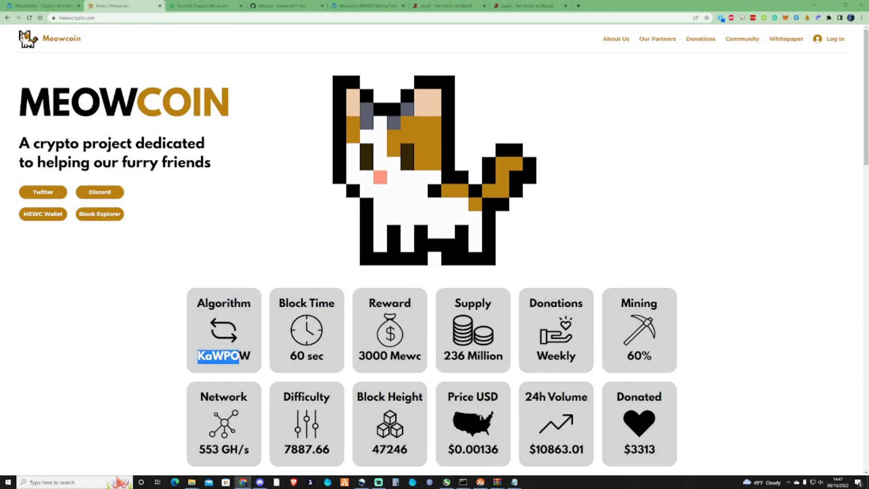
pyautogui.click(290, 311)
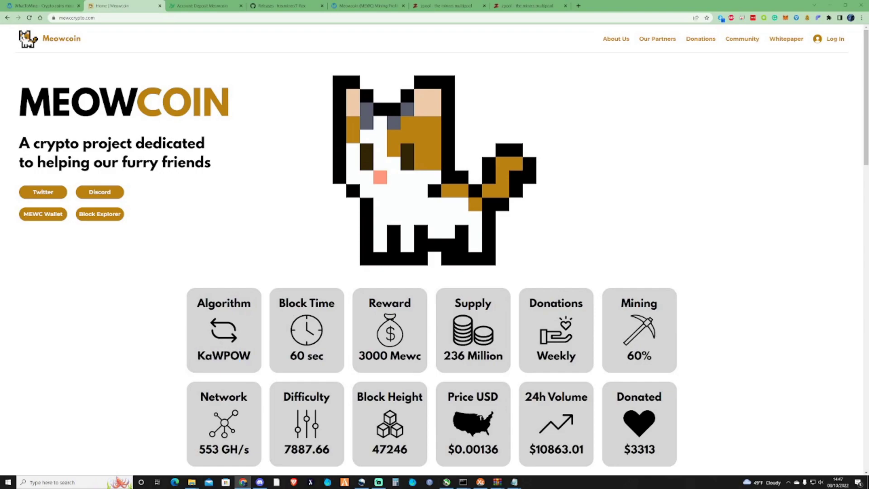
pyautogui.moveTo(368, 304); pyautogui.dragTo(405, 304)
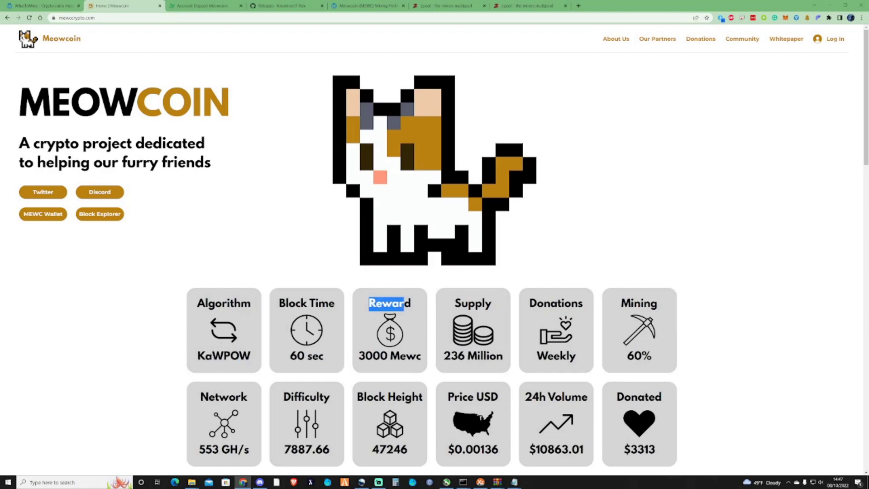
pyautogui.click(405, 323)
pyautogui.moveTo(359, 356); pyautogui.dragTo(407, 357)
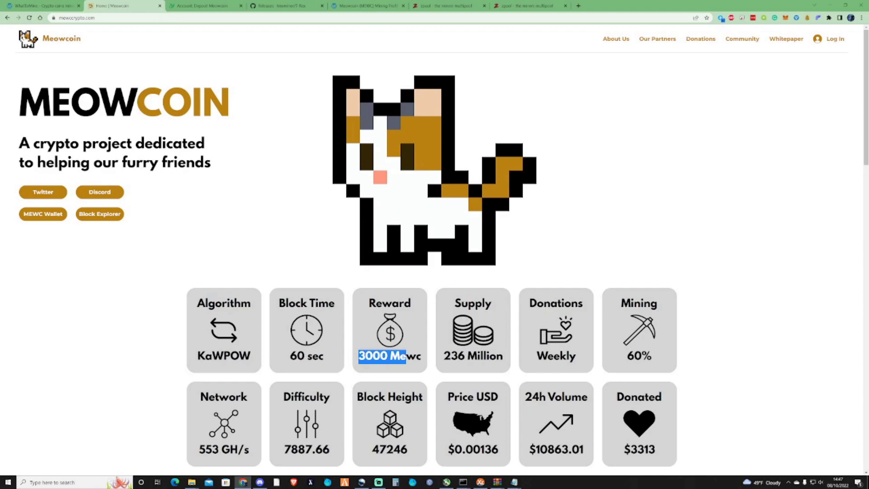
pyautogui.click(475, 292)
pyautogui.moveTo(454, 303); pyautogui.dragTo(486, 303)
pyautogui.click(466, 345)
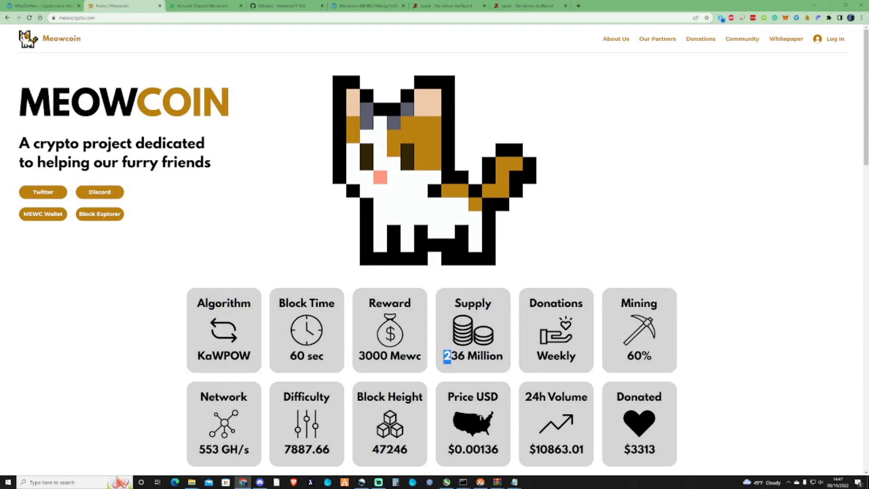
pyautogui.moveTo(444, 356); pyautogui.dragTo(468, 357)
pyautogui.click(629, 378)
pyautogui.scroll(-1, 622, 339)
pyautogui.scroll(-2, 622, 326)
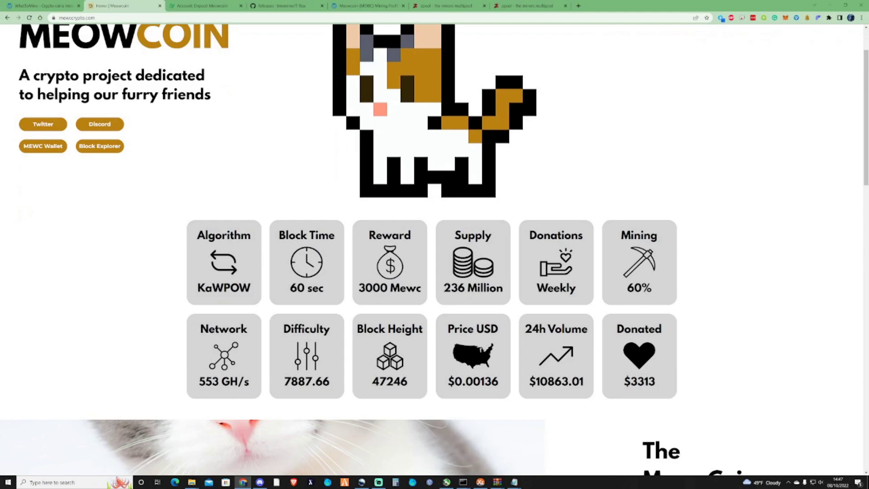
# - Highlight the 553 GH/s hashrate, 7887.66 difficulty, 47246 block height and Donated label
pyautogui.moveTo(199, 381); pyautogui.dragTo(210, 382)
pyautogui.moveTo(285, 382); pyautogui.dragTo(302, 382)
pyautogui.doubleClick(305, 331)
pyautogui.click(326, 394)
pyautogui.moveTo(373, 381); pyautogui.dragTo(502, 381)
pyautogui.click(569, 351)
pyautogui.moveTo(524, 330); pyautogui.dragTo(546, 330)
pyautogui.doubleClick(638, 328)
pyautogui.scroll(-1, 639, 329)
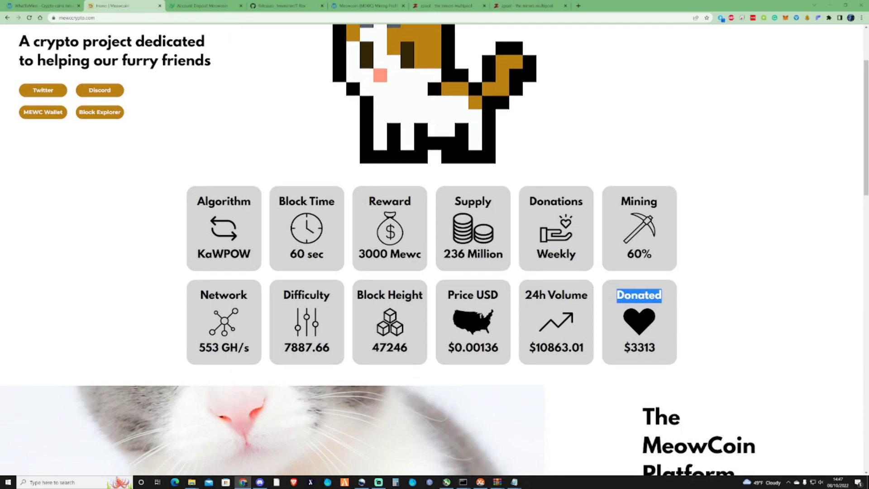
pyautogui.scroll(-2, 639, 328)
pyautogui.scroll(-1, 638, 328)
pyautogui.scroll(-2, 638, 329)
pyautogui.scroll(-1, 639, 328)
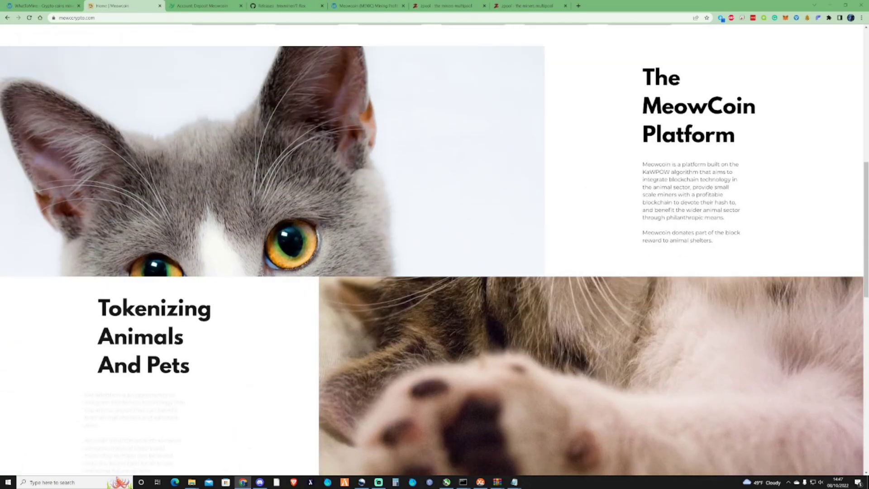
# - Read the MeowCoin Platform description and the Tokenizing Animals And Pets heading
pyautogui.moveTo(654, 165)
pyautogui.mouseDown()
pyautogui.moveTo(721, 165)
pyautogui.moveTo(729, 187)
pyautogui.moveTo(691, 195)
pyautogui.moveTo(718, 203)
pyautogui.mouseUp()
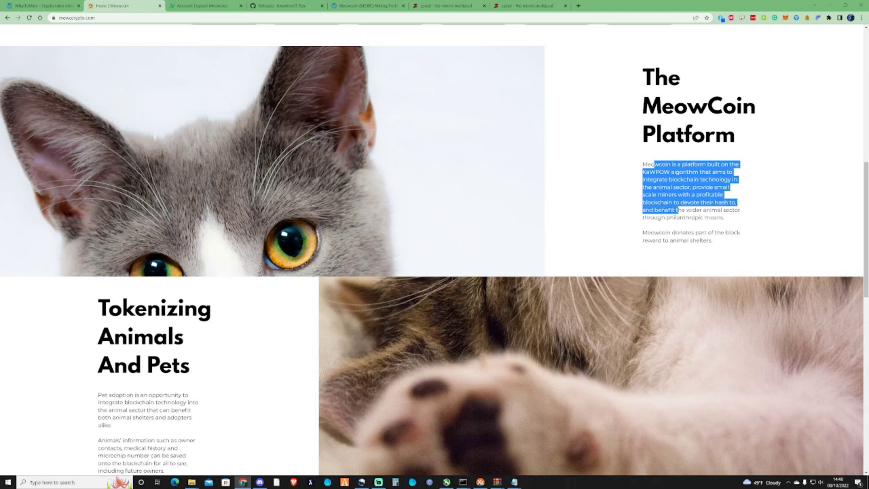
pyautogui.moveTo(719, 202)
pyautogui.mouseDown()
pyautogui.moveTo(655, 218)
pyautogui.moveTo(723, 218)
pyautogui.mouseUp()
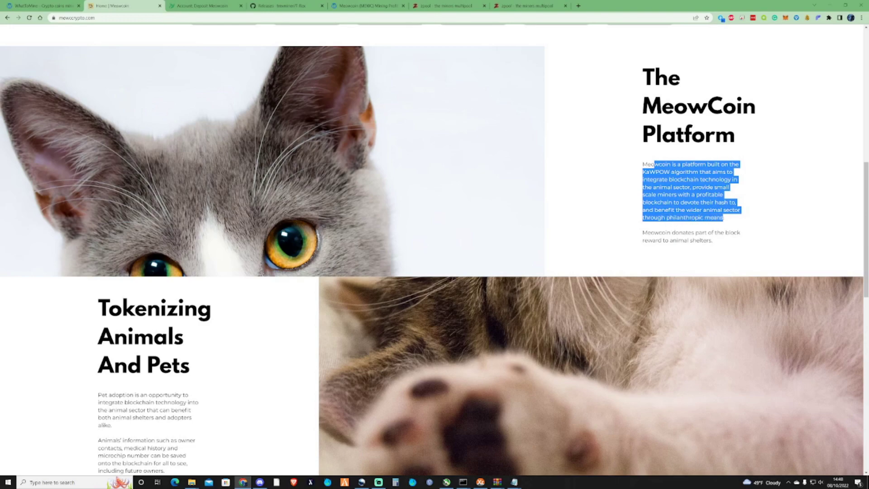
pyautogui.moveTo(642, 233)
pyautogui.mouseDown()
pyautogui.moveTo(702, 233)
pyautogui.moveTo(709, 242)
pyautogui.mouseUp()
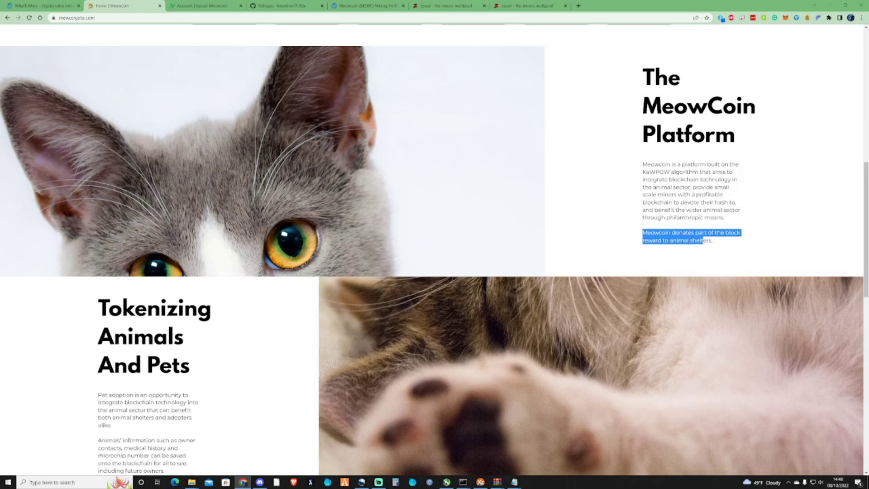
pyautogui.click(634, 235)
pyautogui.scroll(-1, 408, 305)
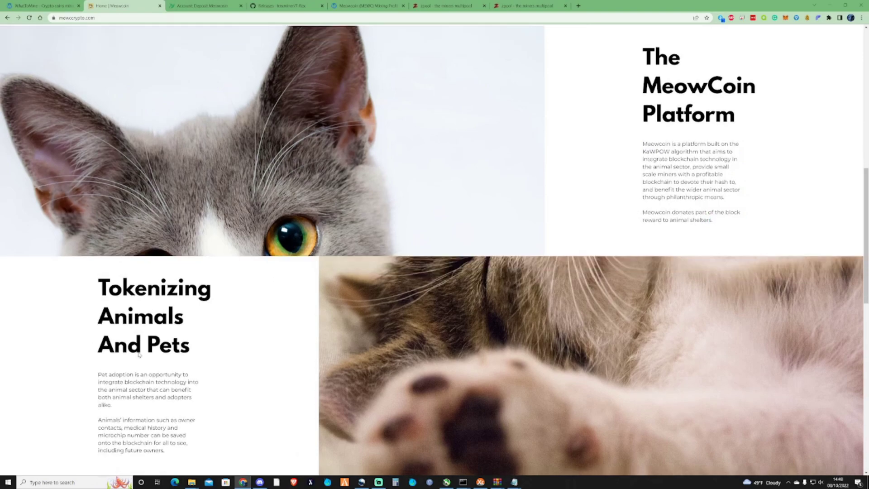
pyautogui.moveTo(91, 235)
pyautogui.mouseDown()
pyautogui.moveTo(183, 272)
pyautogui.moveTo(159, 335)
pyautogui.mouseUp()
pyautogui.click(179, 374)
pyautogui.scroll(-1, 179, 374)
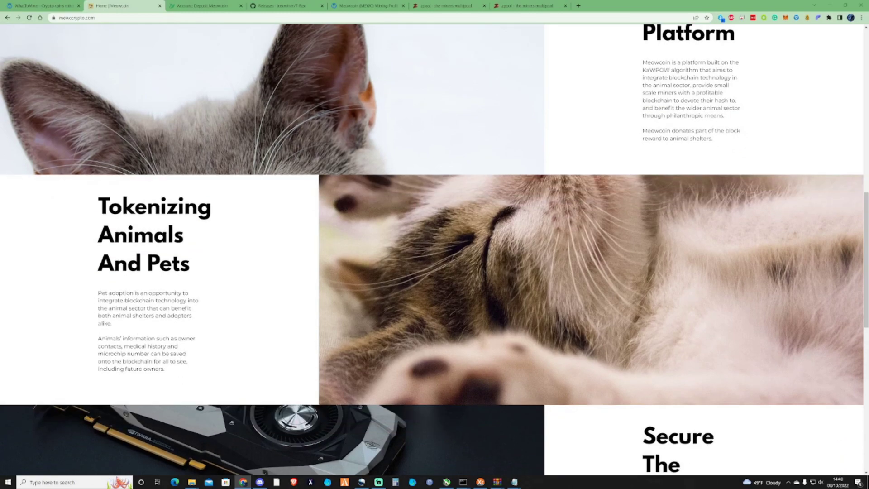
pyautogui.scroll(-2, 244, 345)
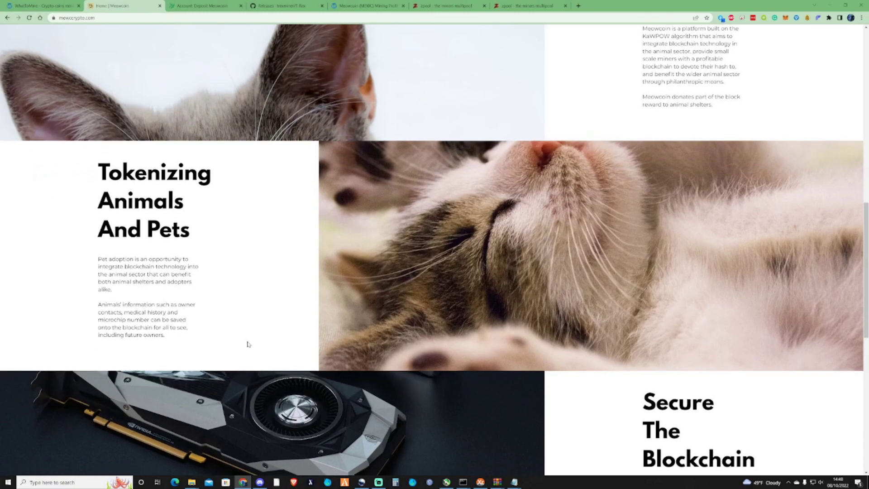
pyautogui.scroll(-2, 245, 345)
pyautogui.scroll(-3, 274, 331)
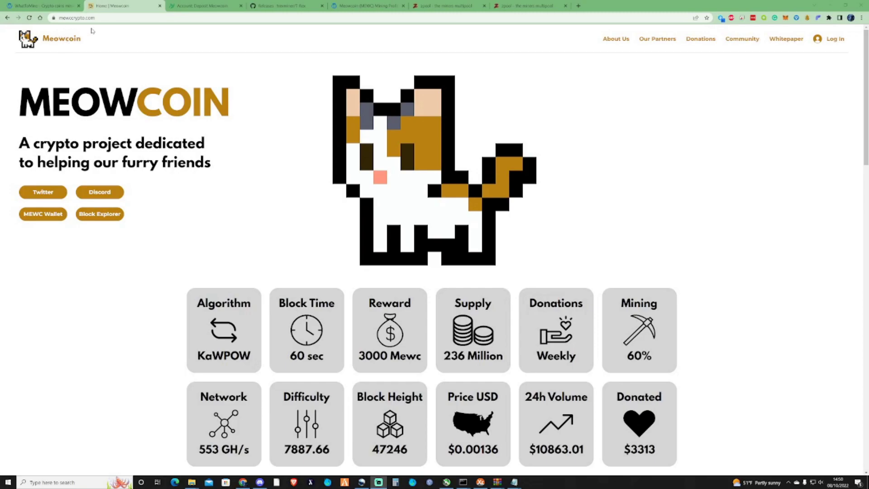
# - View the Meowcoin Wallets page, then switch to TradeOgre's Meowcoin deposit tab
pyautogui.click(51, 215)
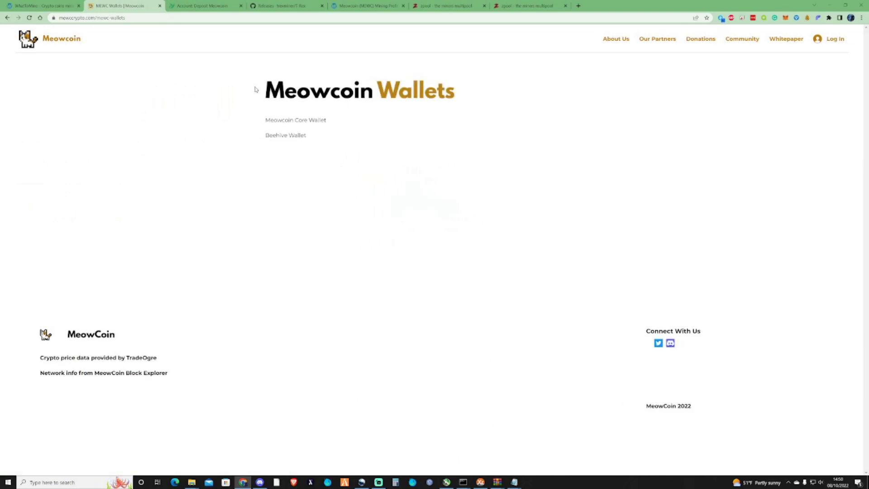
pyautogui.moveTo(256, 89); pyautogui.dragTo(421, 95)
pyautogui.click(262, 117)
pyautogui.click(194, 5)
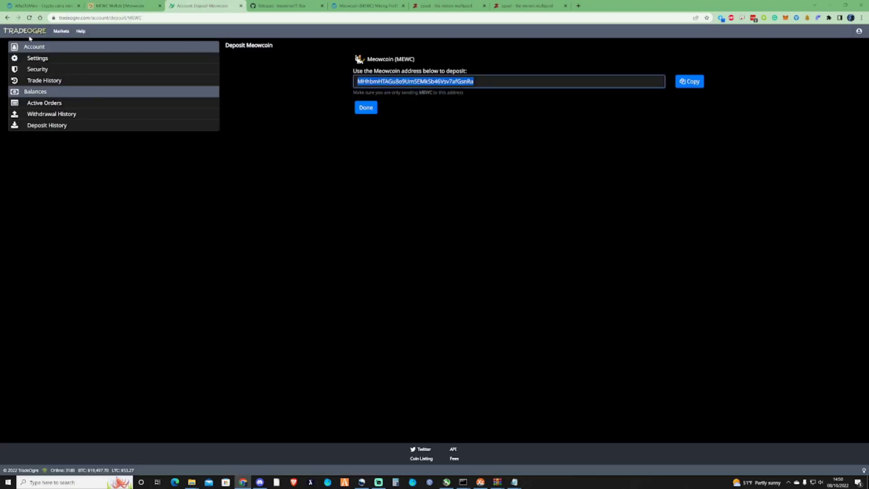
# - Select the TradeOgre Meowcoin deposit address, then bring up the zpool site
pyautogui.click(270, 63)
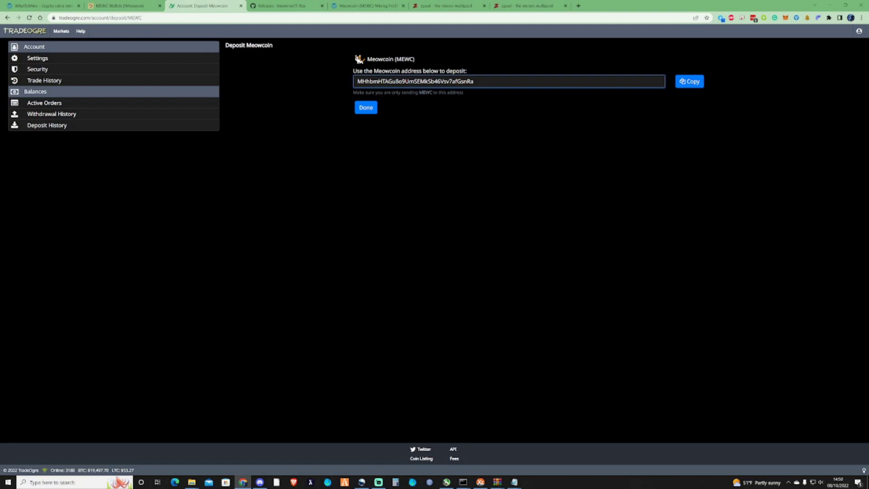
pyautogui.hotkey('ctrl', 'a')
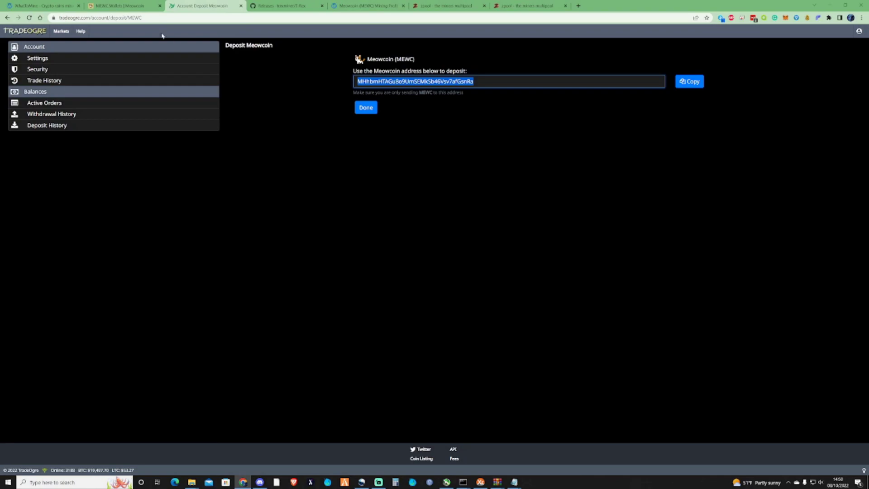
pyautogui.click(119, 6)
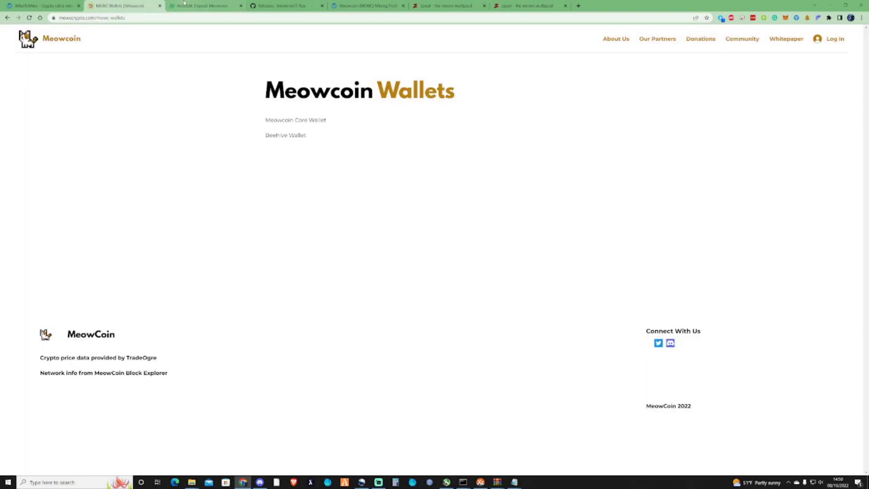
pyautogui.click(200, 6)
pyautogui.click(419, 78)
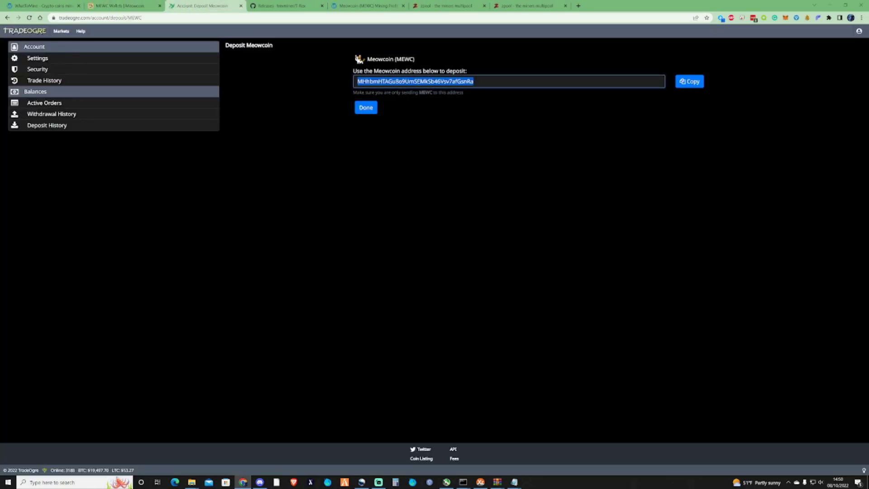
pyautogui.moveTo(376, 72); pyautogui.dragTo(430, 71)
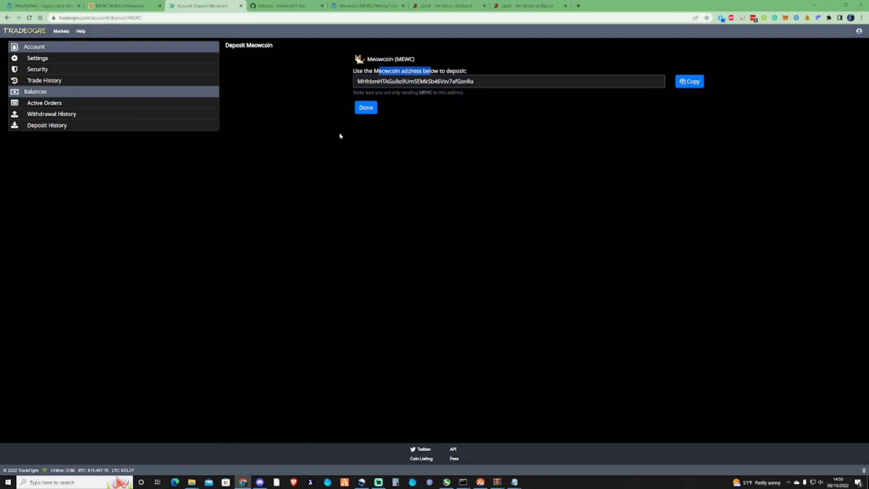
pyautogui.moveTo(448, 6); pyautogui.dragTo(279, 5)
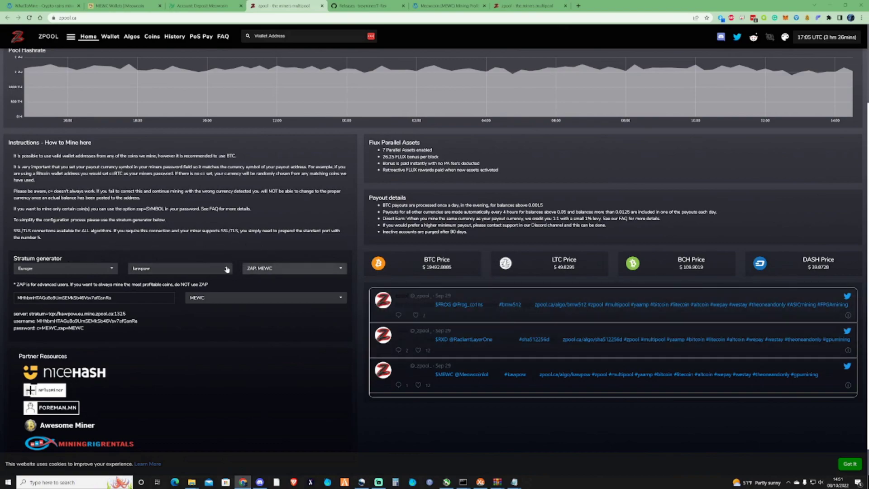
pyautogui.click(98, 268)
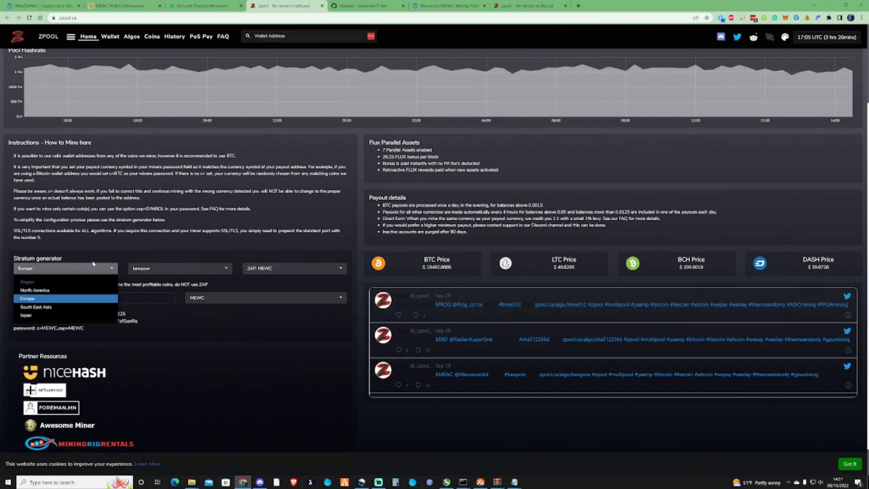
pyautogui.click(91, 268)
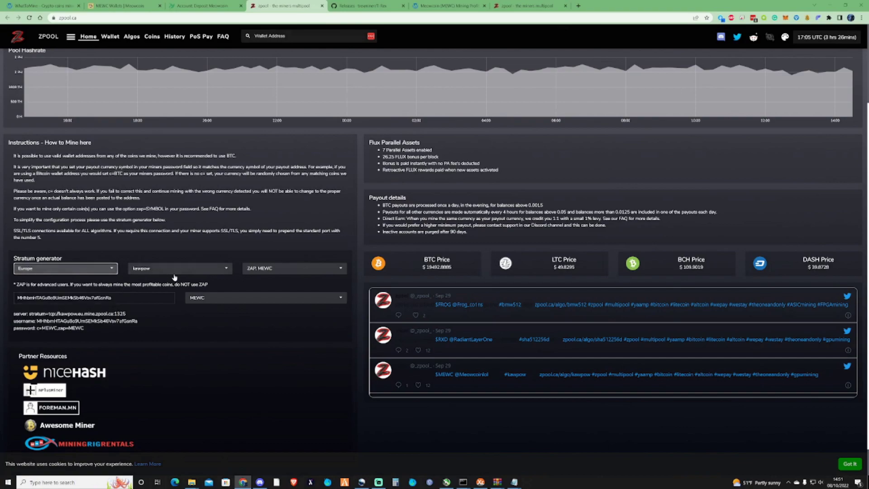
pyautogui.click(161, 269)
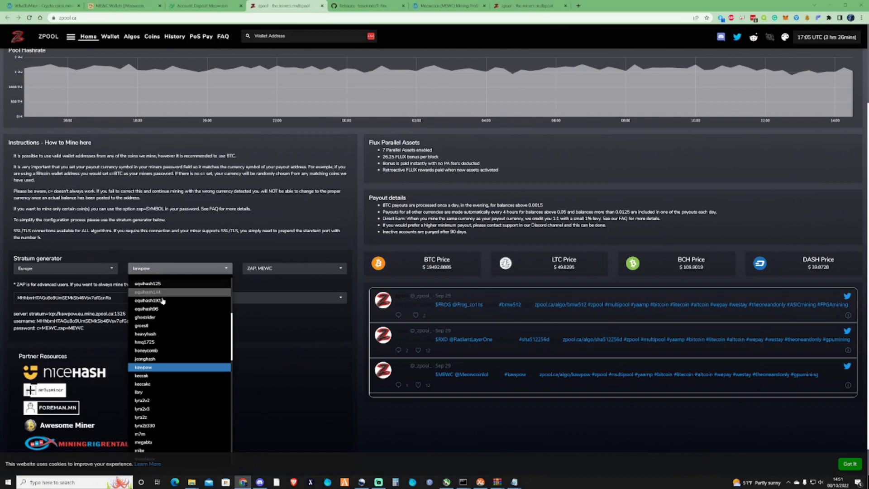
pyautogui.click(150, 367)
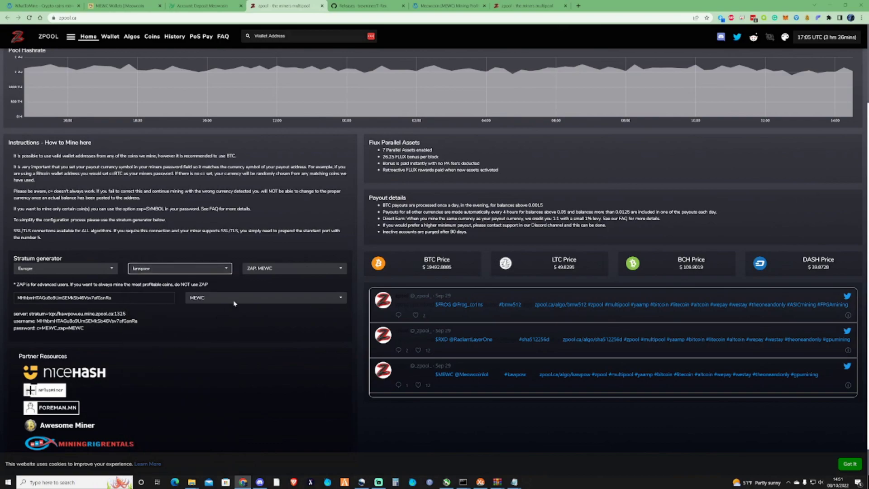
pyautogui.click(263, 269)
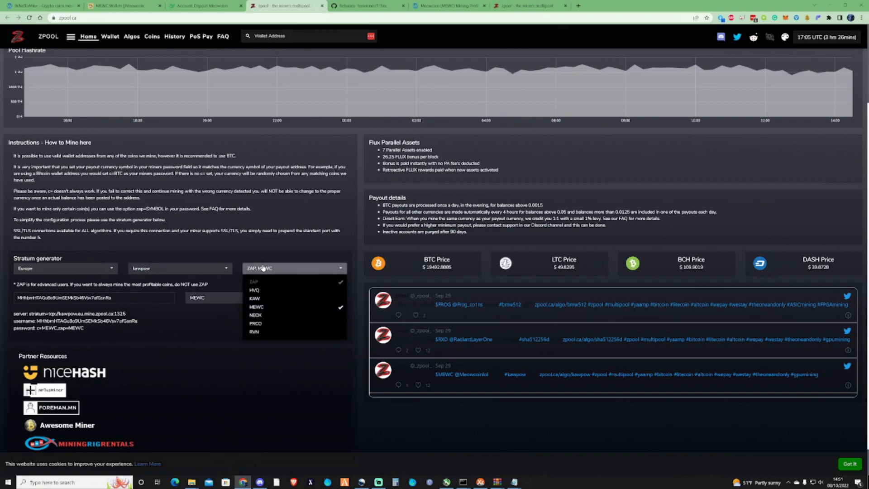
pyautogui.click(261, 308)
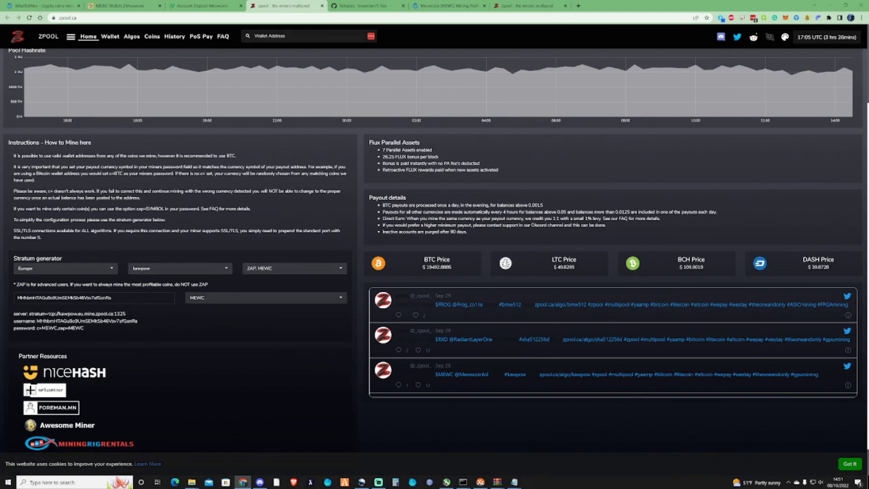
pyautogui.click(204, 6)
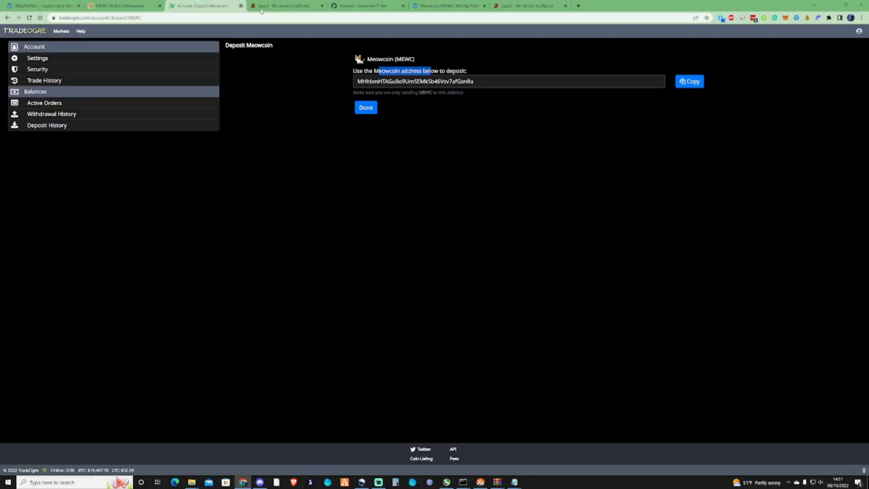
pyautogui.click(277, 7)
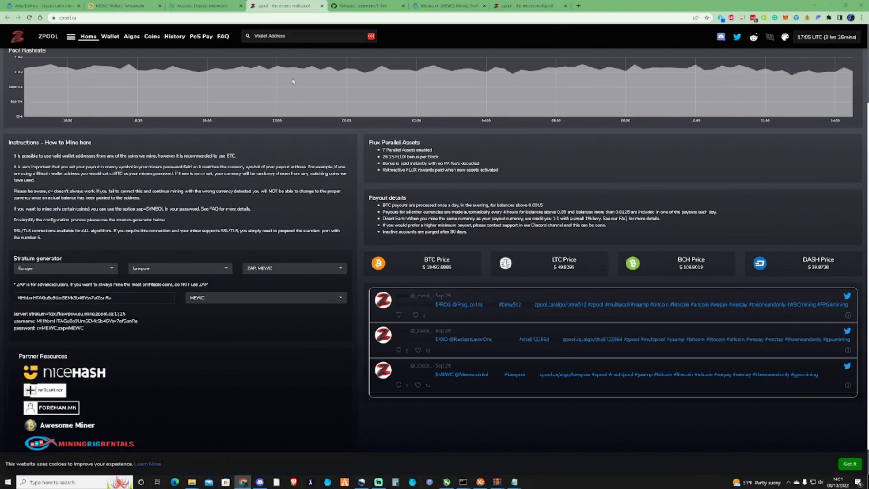
pyautogui.click(360, 6)
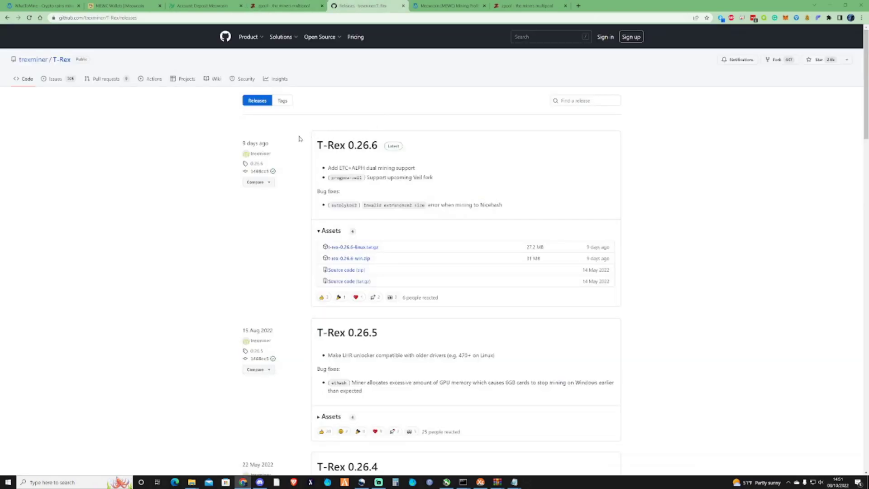
# - Download t-rex-0.26.6-win.zip from the releases page and open the archive
pyautogui.click(352, 259)
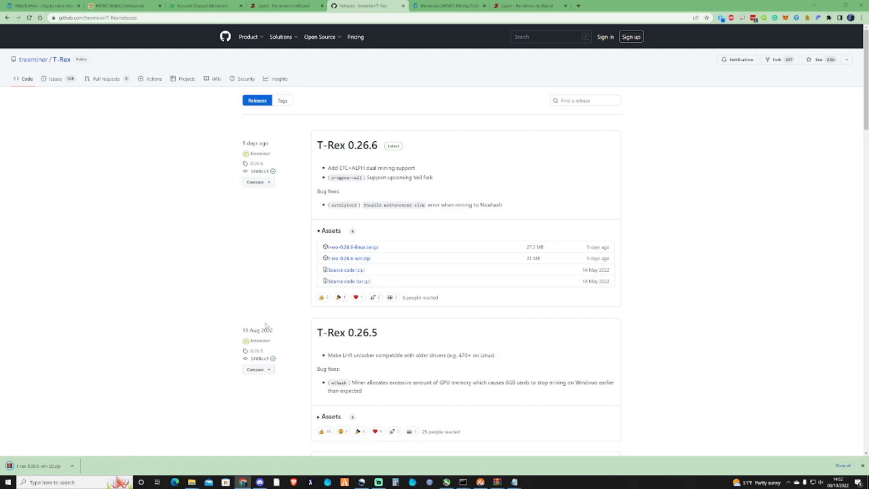
pyautogui.click(41, 466)
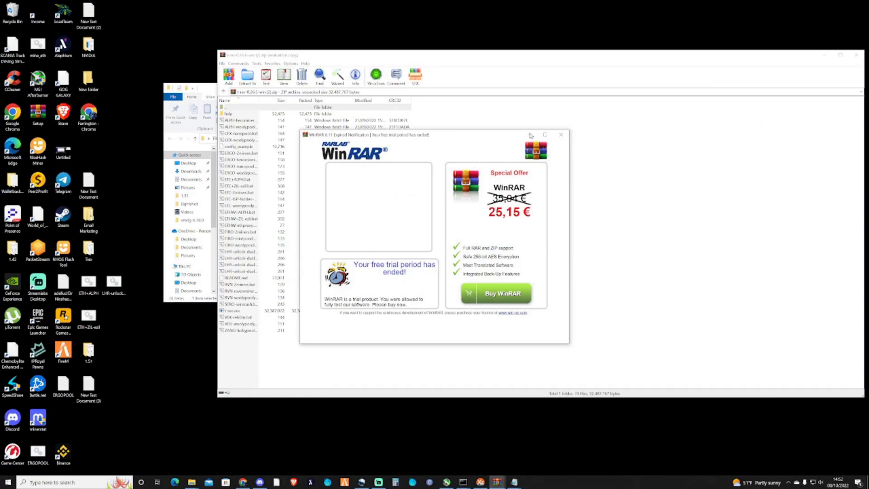
# - Extract all T-Rex archive files onto the TREX2 desktop folder, replacing existing files
pyautogui.click(561, 135)
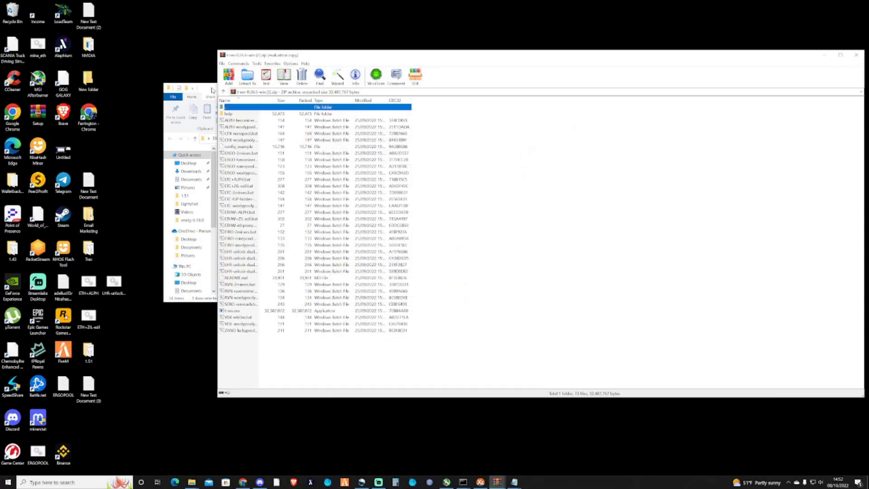
pyautogui.click(212, 89)
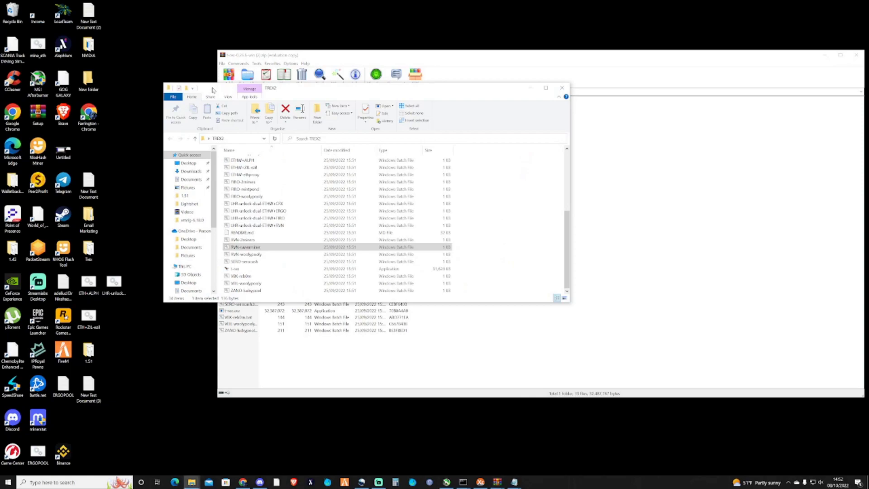
pyautogui.click(562, 90)
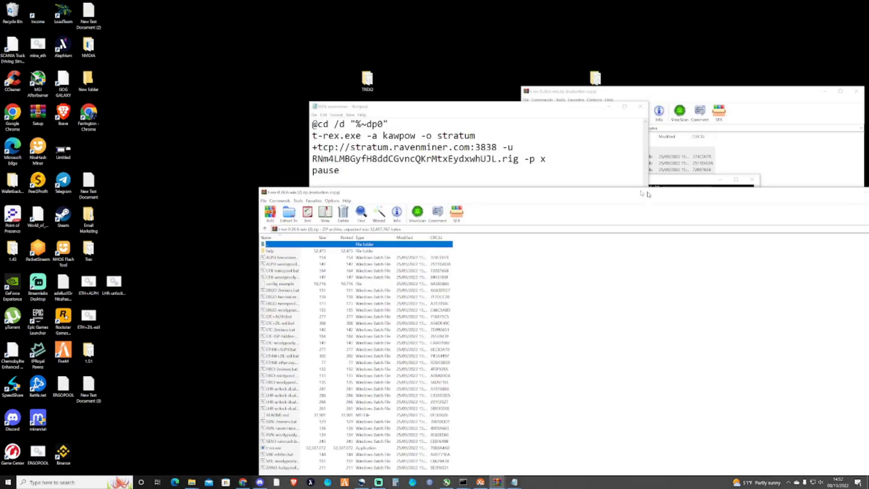
pyautogui.click(641, 107)
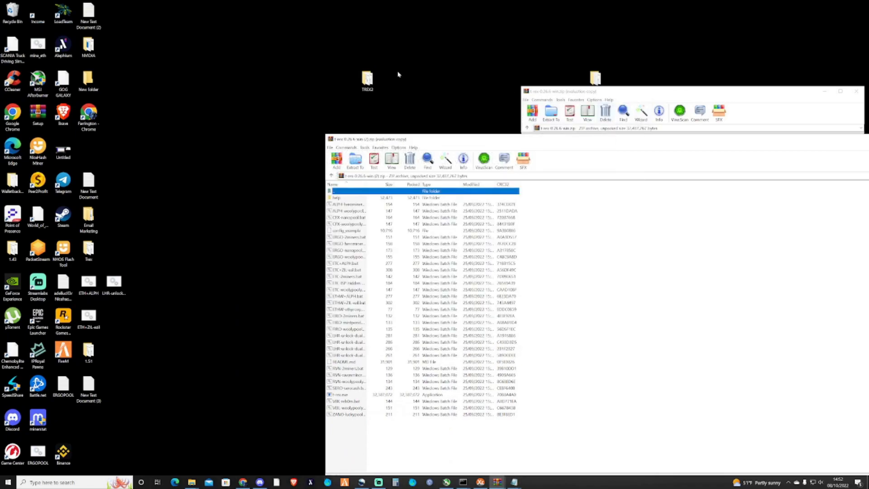
pyautogui.moveTo(366, 81); pyautogui.dragTo(215, 146)
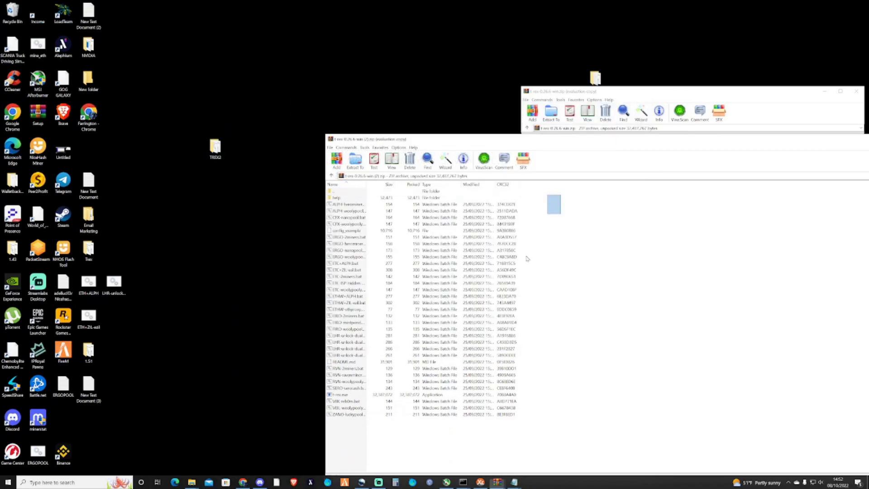
pyautogui.moveTo(560, 198); pyautogui.dragTo(440, 374)
pyautogui.moveTo(440, 404); pyautogui.dragTo(440, 435)
pyautogui.moveTo(408, 272); pyautogui.dragTo(215, 150)
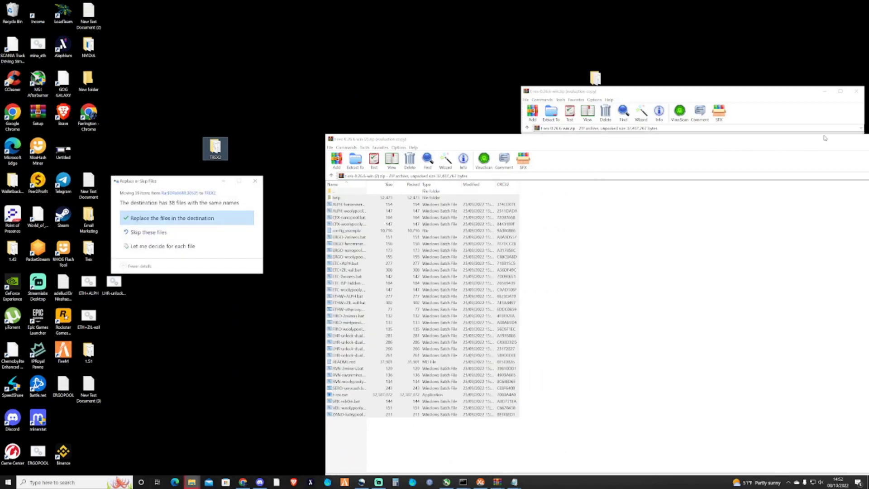
pyautogui.click(148, 231)
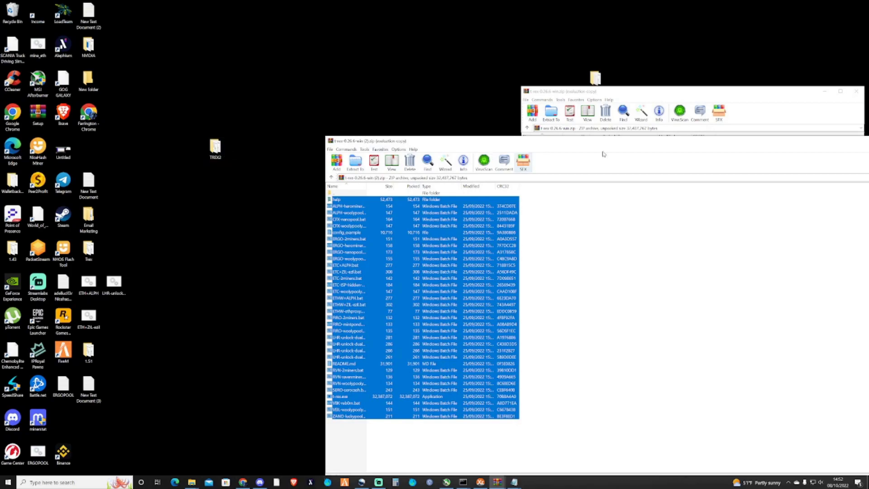
# - Close the WinRAR archive and console windows and reposition the TREX2 folder
pyautogui.moveTo(628, 143); pyautogui.dragTo(435, 146)
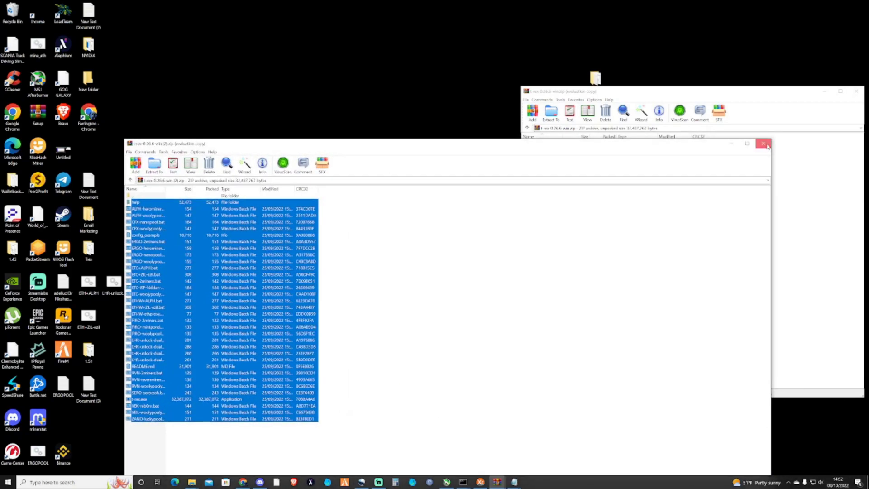
pyautogui.click(772, 143)
pyautogui.click(754, 181)
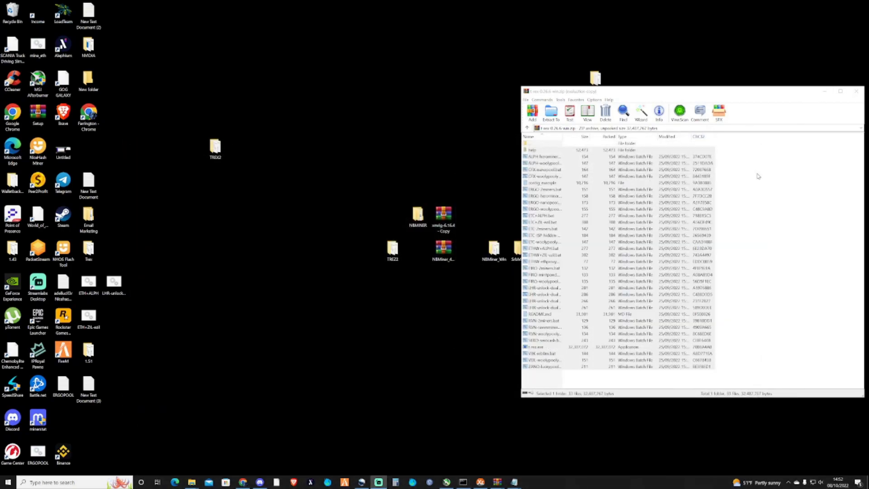
pyautogui.moveTo(766, 94); pyautogui.dragTo(650, 110)
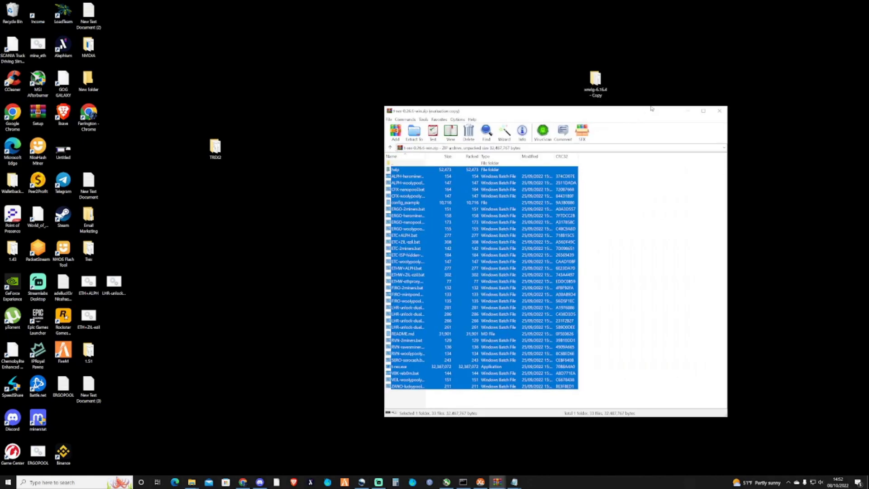
pyautogui.click(720, 112)
pyautogui.moveTo(214, 148)
pyautogui.mouseDown()
pyautogui.moveTo(309, 237)
pyautogui.moveTo(350, 263)
pyautogui.mouseUp()
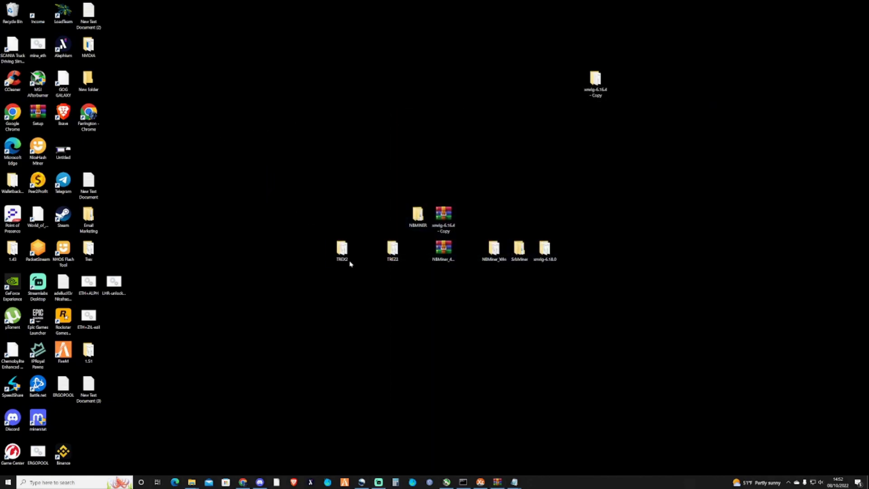
# - Open RVN-ravenminer from the TREX2 folder in Notepad, then return to the browser
pyautogui.doubleClick(342, 251)
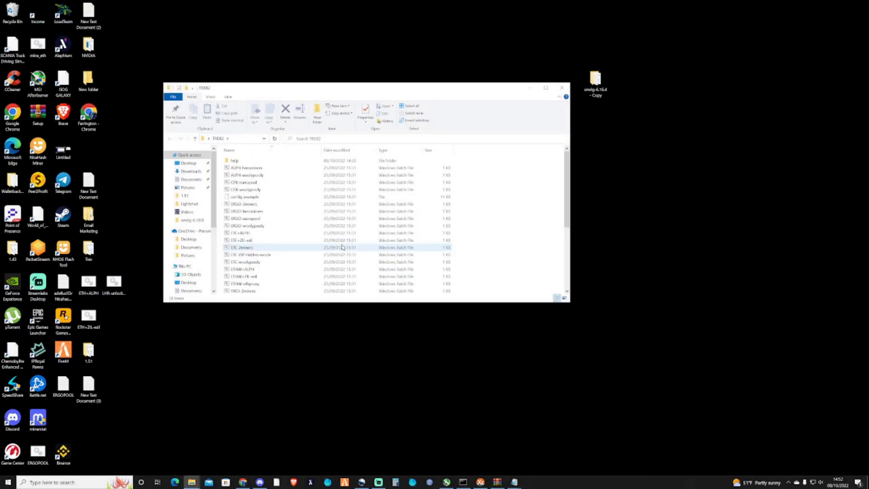
pyautogui.moveTo(303, 88); pyautogui.dragTo(503, 55)
pyautogui.scroll(-5, 473, 165)
pyautogui.scroll(2, 473, 166)
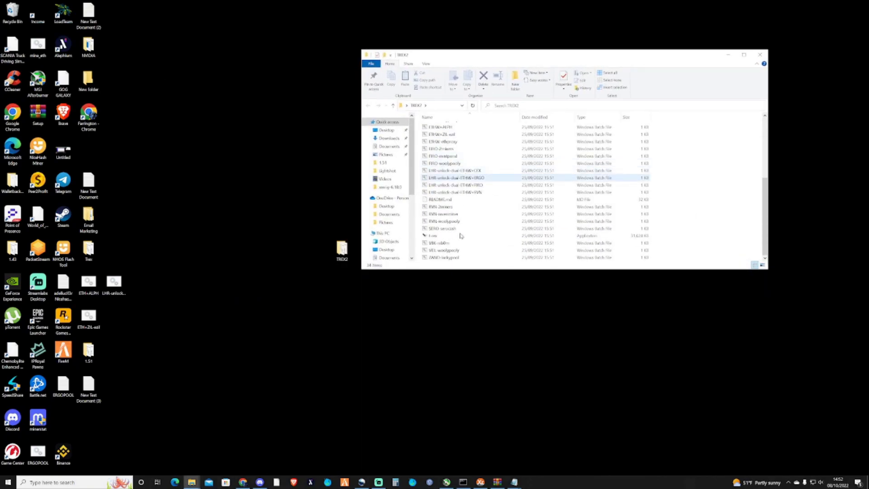
pyautogui.click(449, 242)
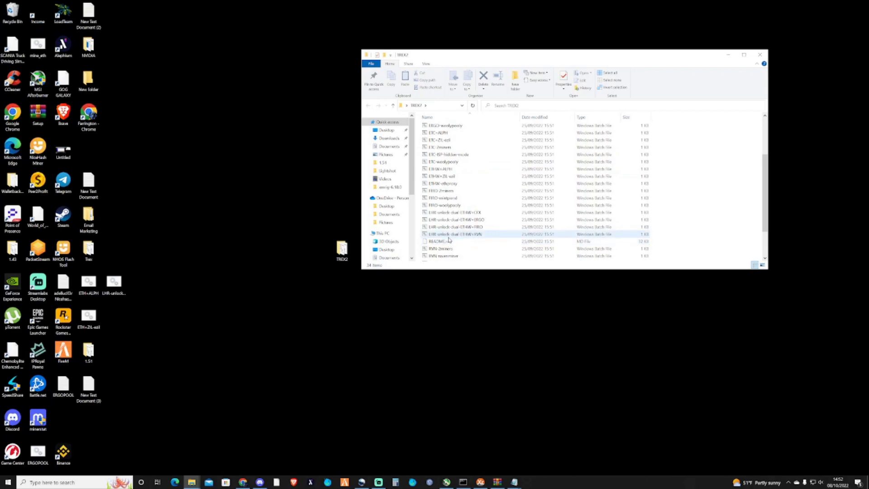
pyautogui.scroll(-2, 449, 242)
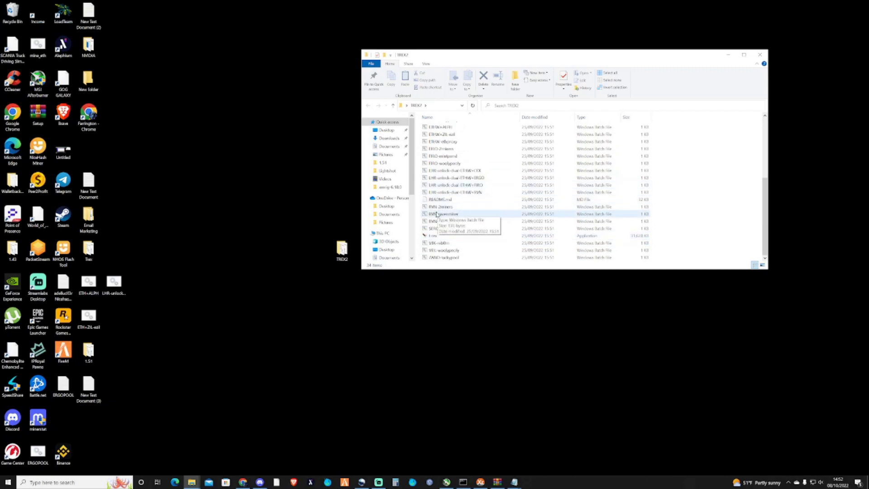
pyautogui.rightClick(445, 214)
pyautogui.click(449, 225)
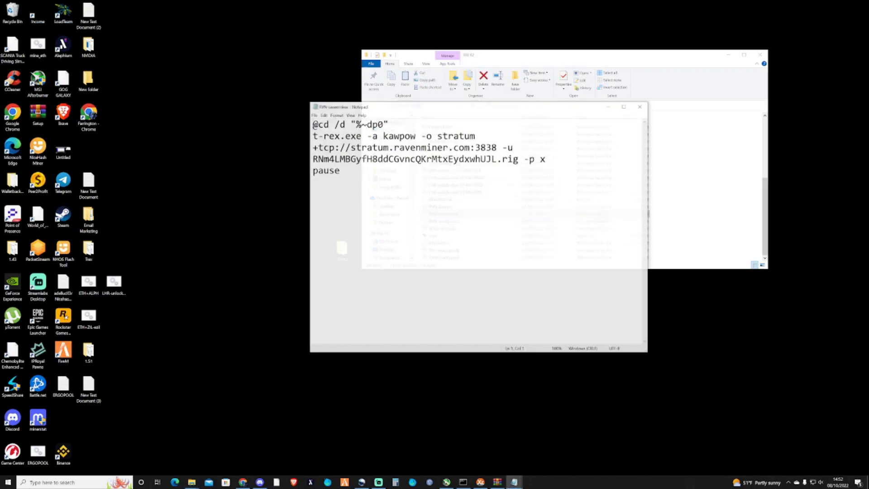
pyautogui.moveTo(424, 108); pyautogui.dragTo(577, 37)
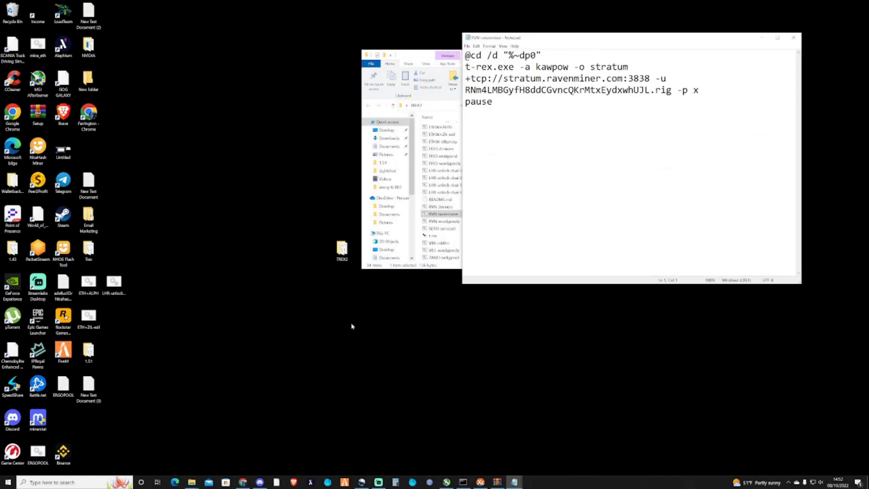
pyautogui.click(243, 482)
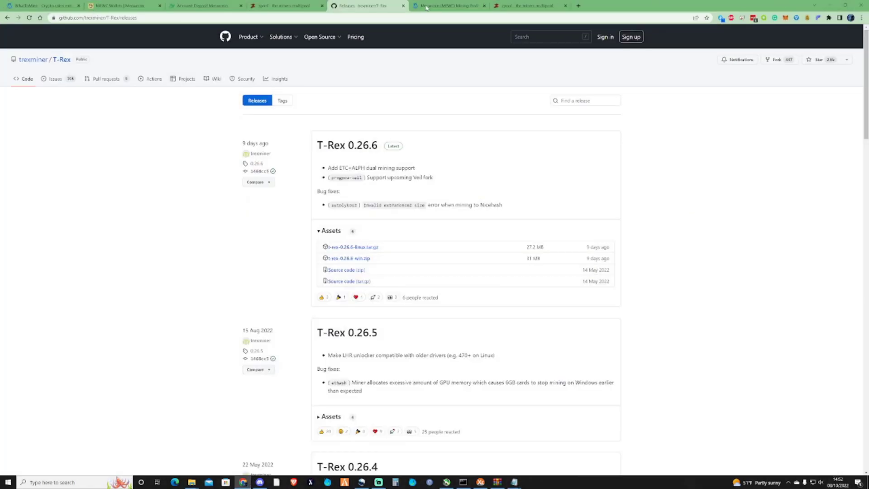
# - Place the zpool stratum generator window beside the Notepad batch file
pyautogui.click(285, 5)
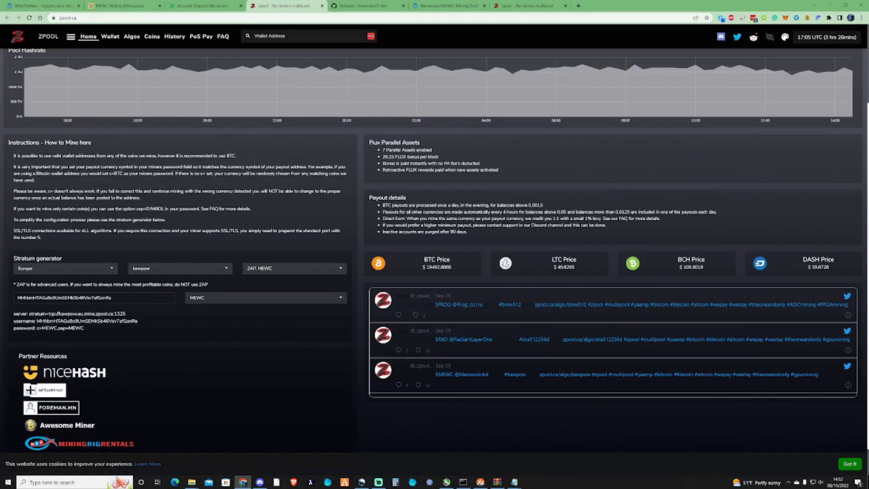
pyautogui.click(850, 6)
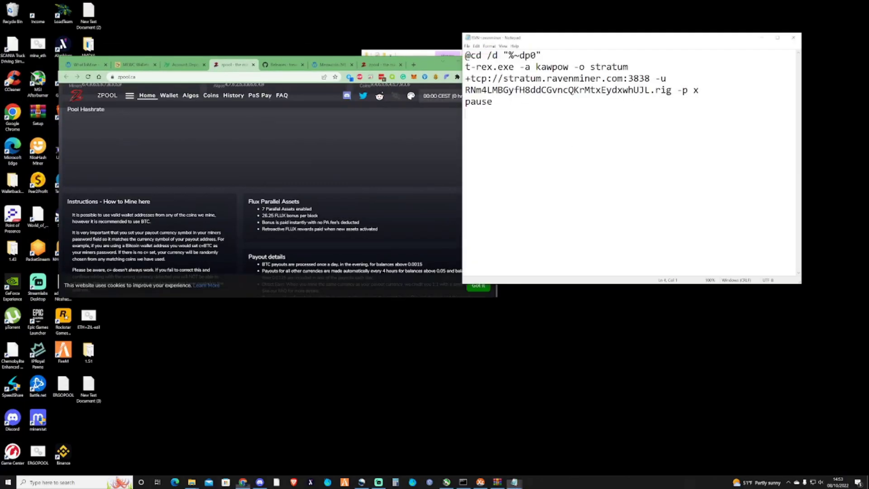
pyautogui.scroll(-3, 308, 151)
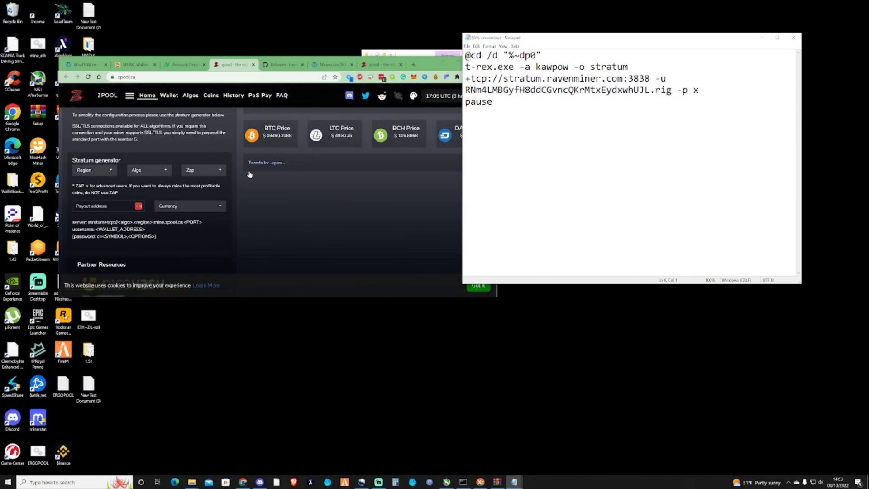
pyautogui.click(326, 206)
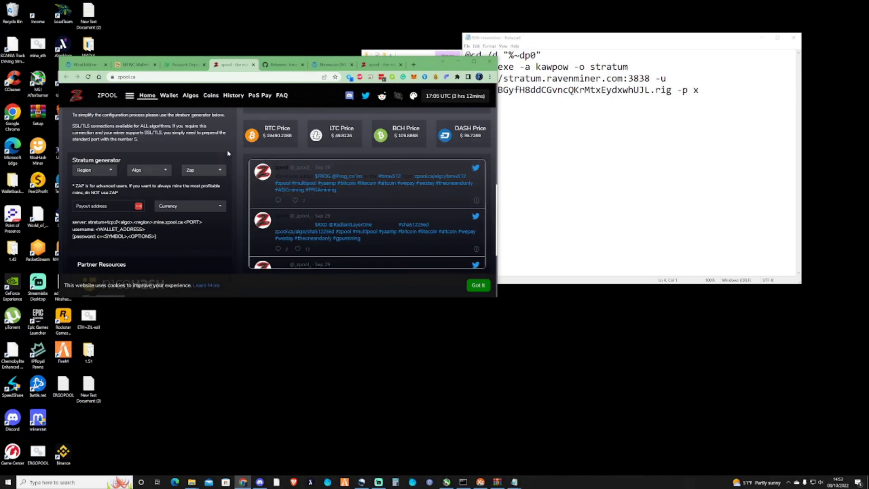
# - Paste the TradeOgre Meowcoin deposit address into zpool's payout address field
pyautogui.click(182, 64)
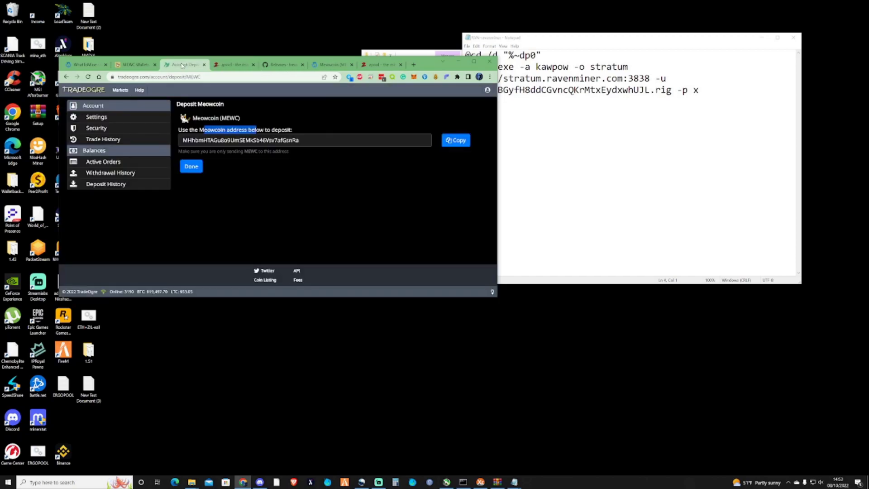
pyautogui.click(456, 140)
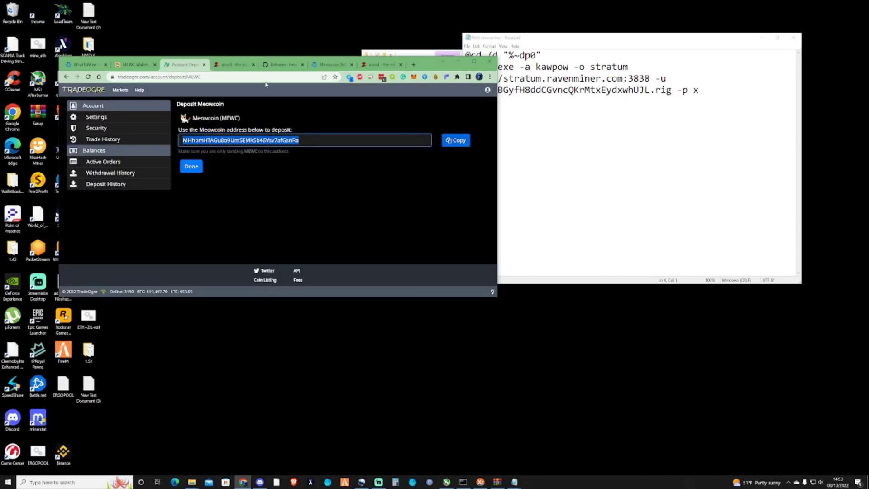
pyautogui.click(232, 65)
pyautogui.click(108, 206)
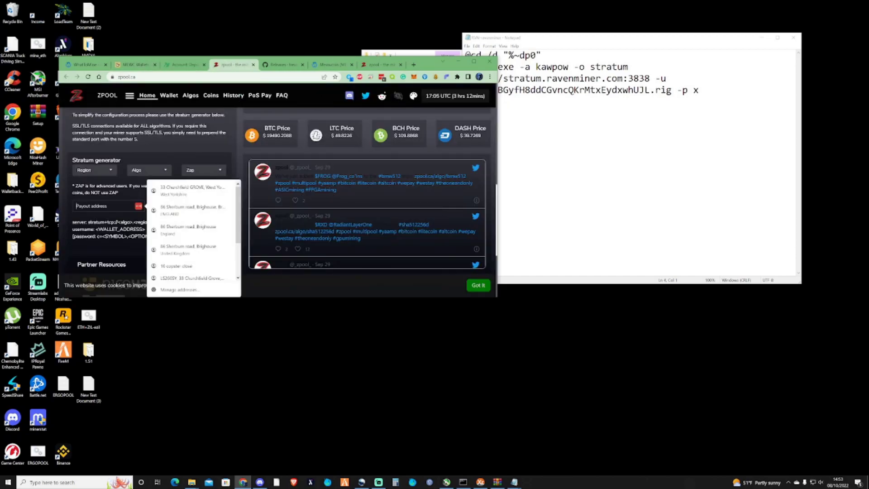
pyautogui.hotkey('ctrl', 'v')
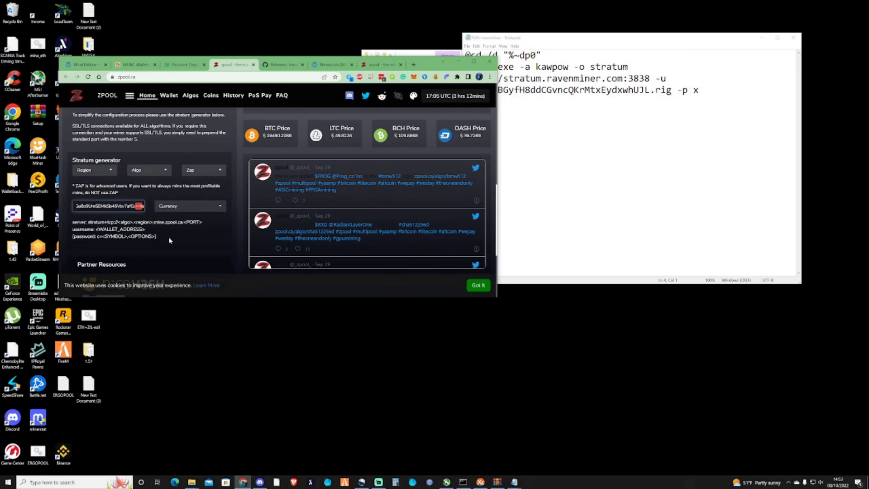
# - Choose kawpow, zap to MEWC, Europe region and MEWC currency, then select the server
pyautogui.click(148, 169)
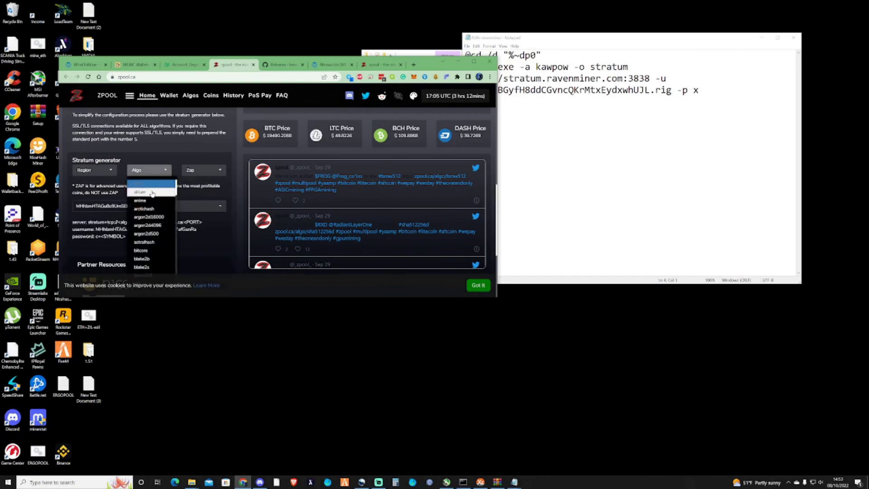
pyautogui.scroll(-5, 153, 194)
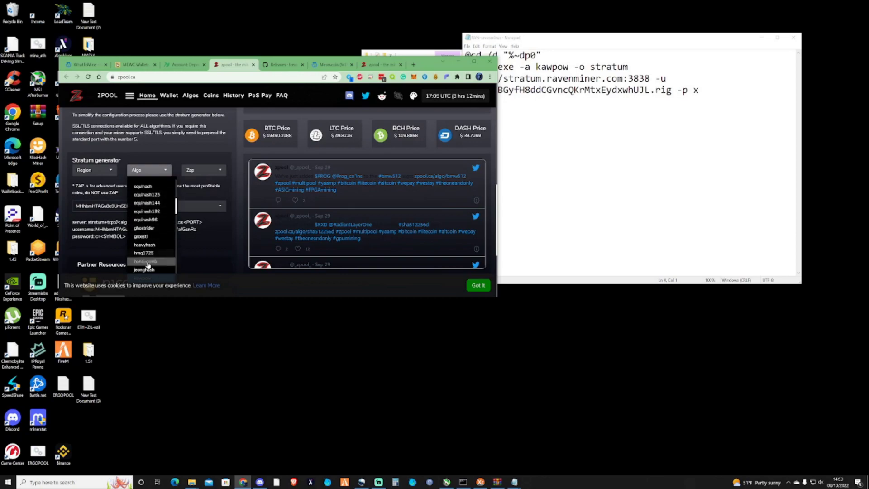
pyautogui.click(501, 278)
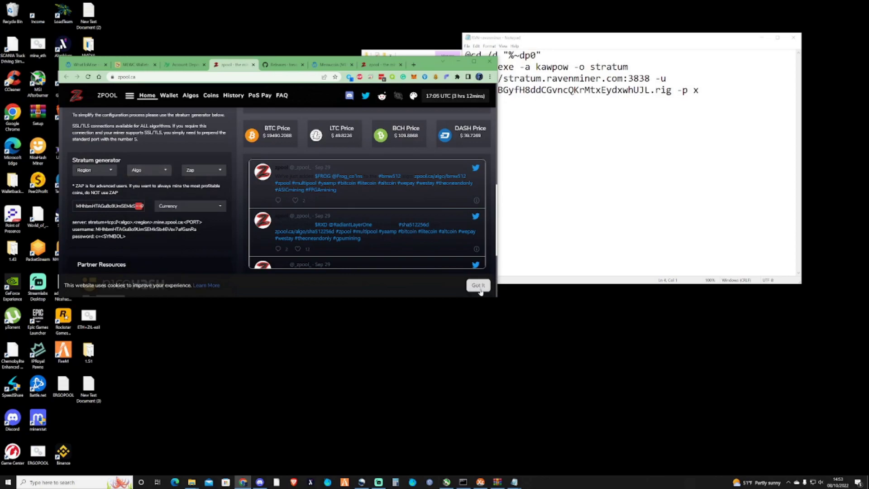
pyautogui.click(478, 285)
pyautogui.click(149, 168)
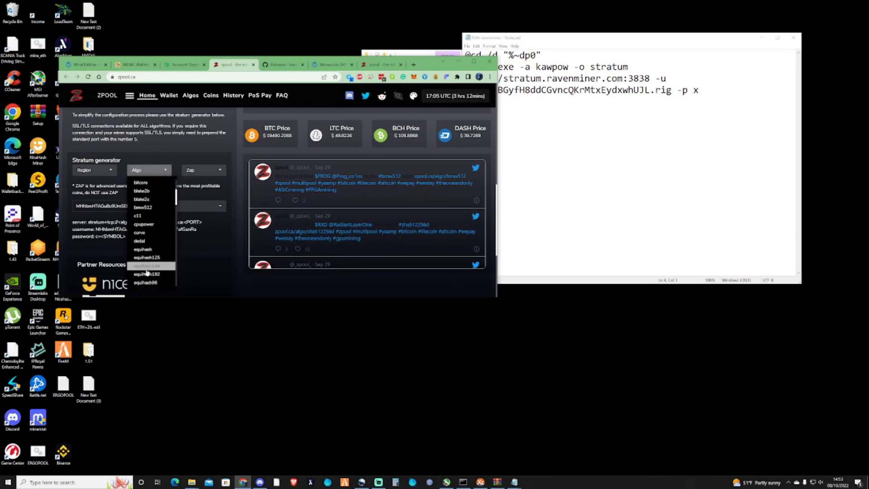
pyautogui.scroll(-5, 147, 275)
pyautogui.click(148, 275)
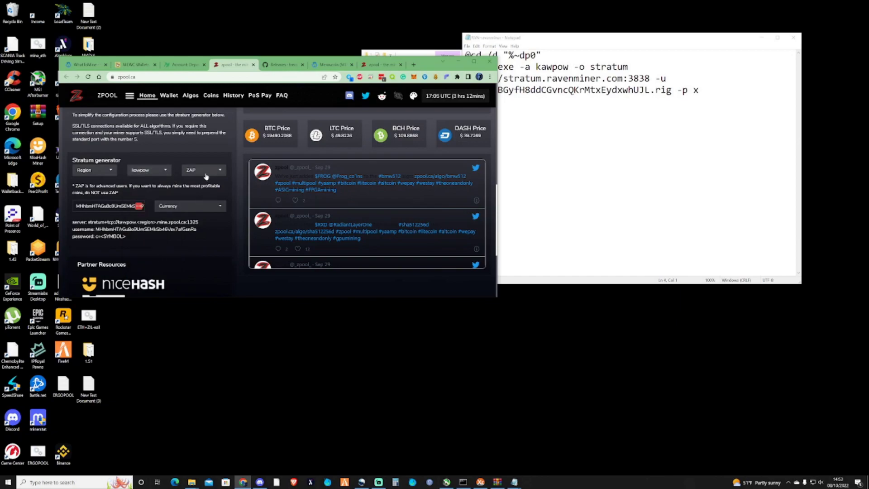
pyautogui.click(204, 170)
pyautogui.click(197, 208)
pyautogui.click(95, 170)
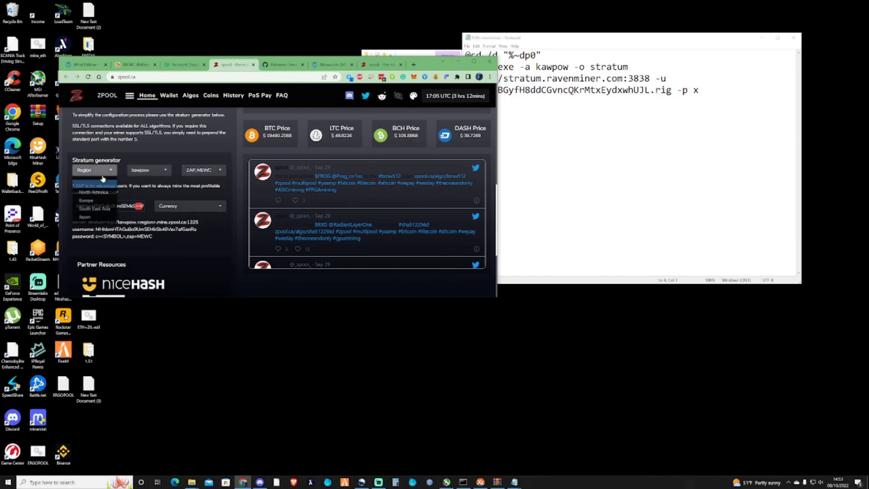
pyautogui.scroll(-3, 96, 197)
pyautogui.click(95, 204)
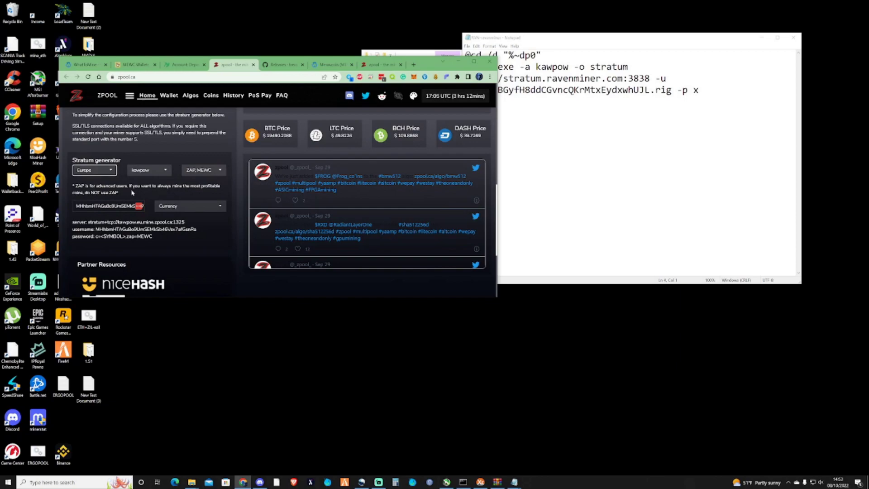
pyautogui.click(171, 206)
pyautogui.scroll(-5, 170, 244)
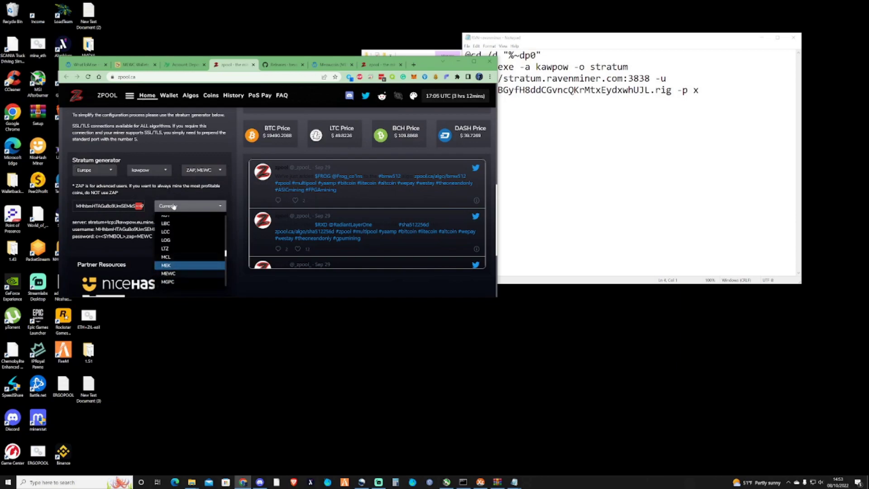
pyautogui.click(168, 273)
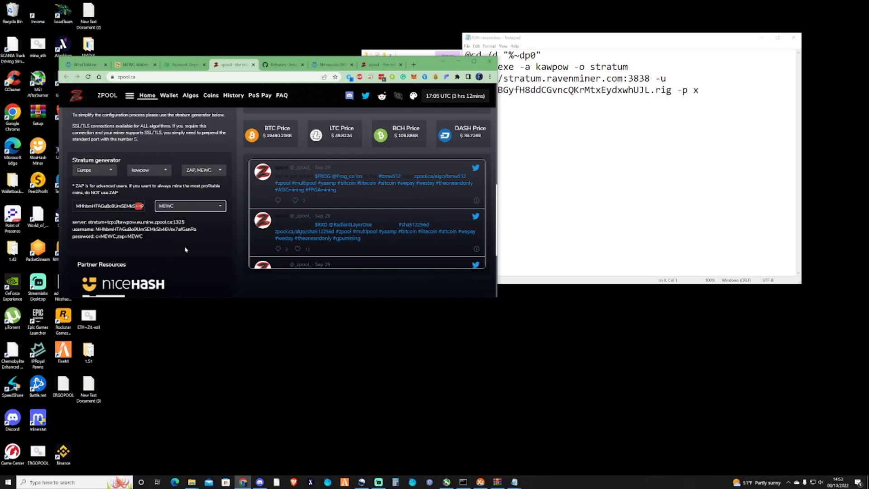
pyautogui.moveTo(185, 223); pyautogui.dragTo(92, 223)
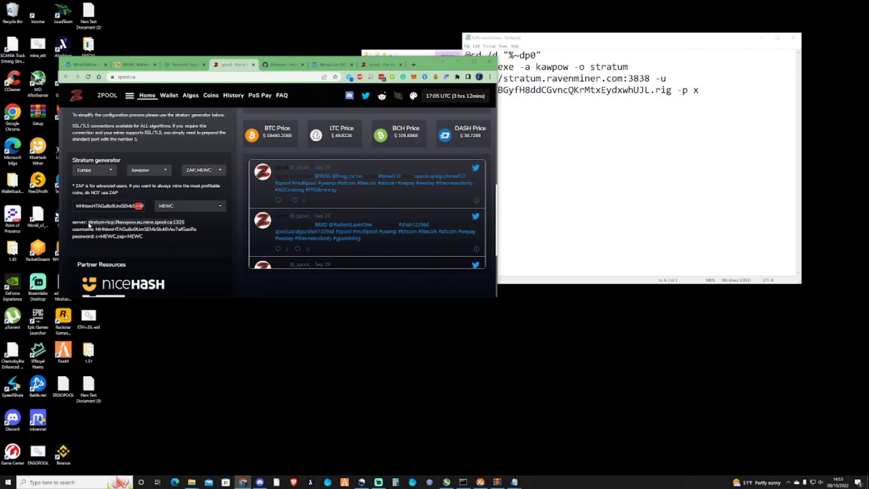
# - Replace the ravenminer stratum and wallet address with zpool's kawpow server and MEWC address
pyautogui.click(514, 482)
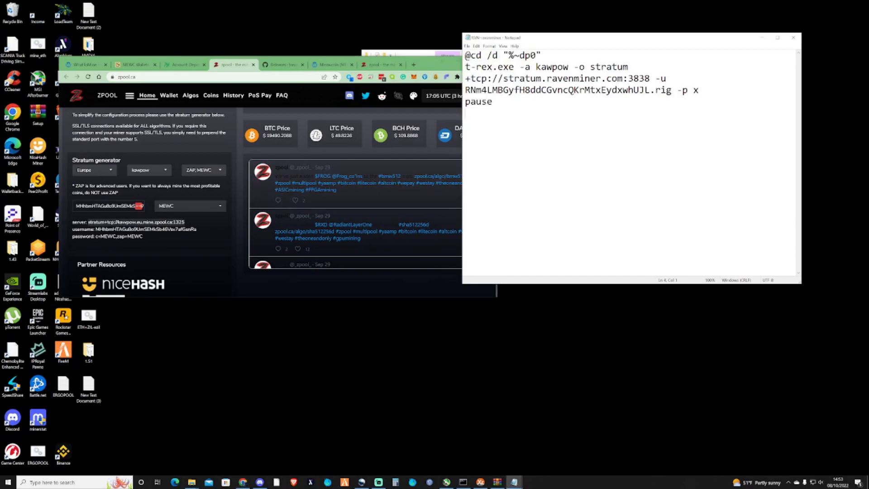
pyautogui.moveTo(595, 66); pyautogui.dragTo(649, 78)
pyautogui.hotkey('ctrl', 'v')
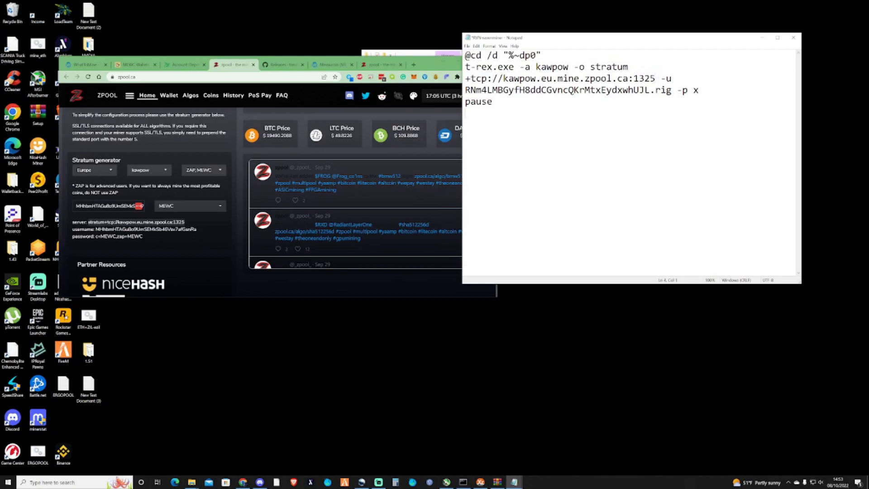
pyautogui.moveTo(97, 229); pyautogui.dragTo(196, 231)
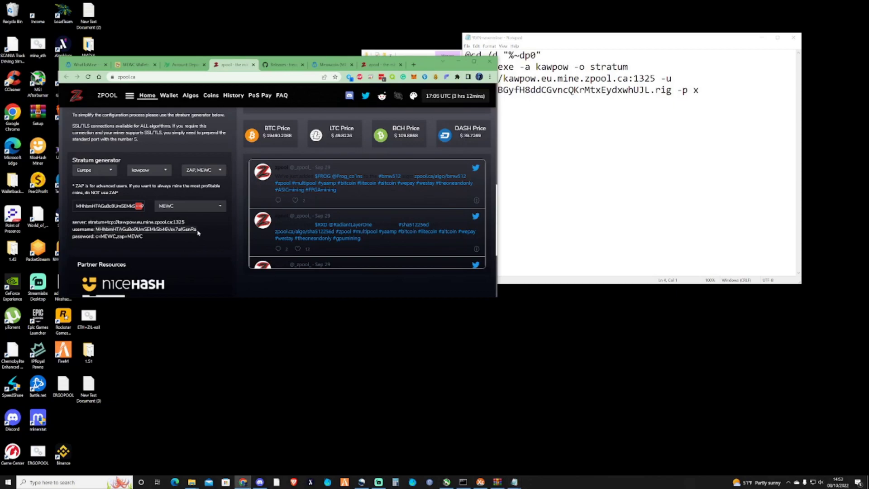
pyautogui.click(611, 169)
pyautogui.moveTo(650, 90); pyautogui.dragTo(466, 90)
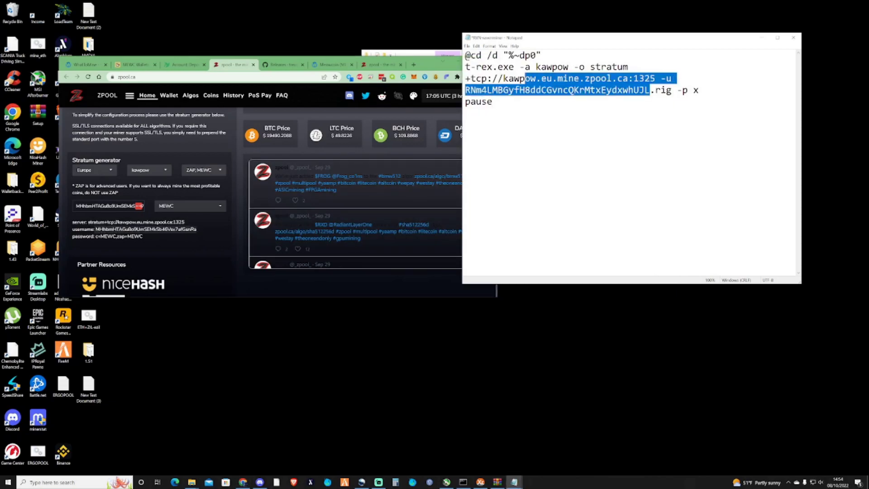
pyautogui.hotkey('ctrl', 'v')
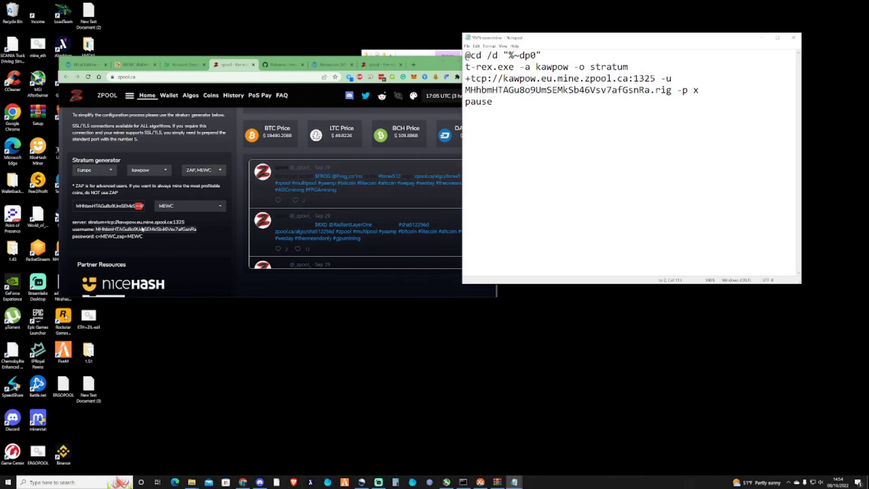
pyautogui.click(287, 170)
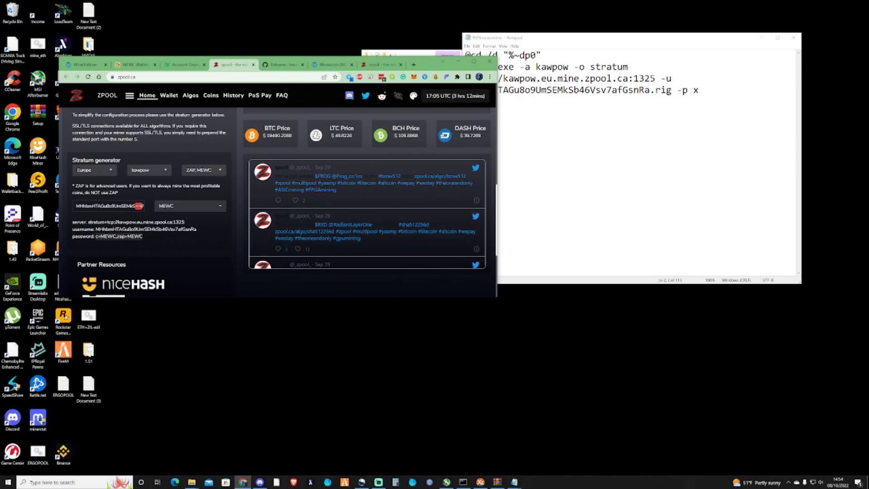
pyautogui.doubleClick(696, 89)
pyautogui.hotkey('ctrl', 'v')
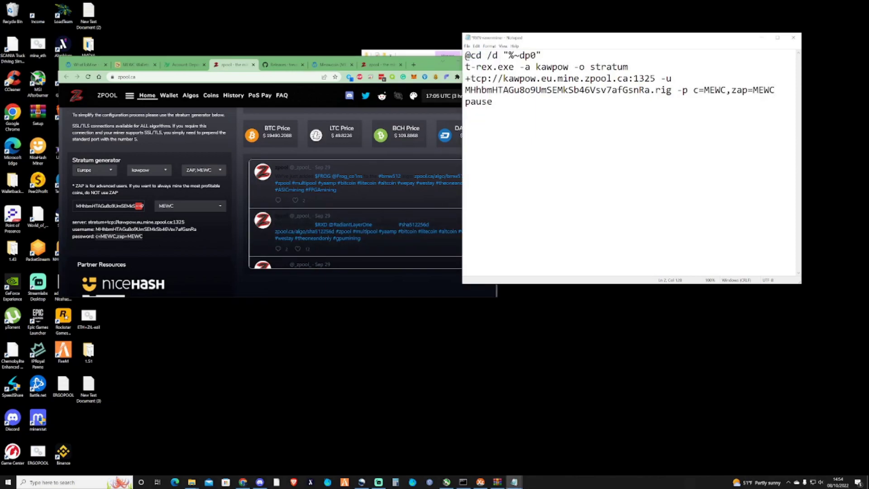
pyautogui.hotkey('ctrl', 's')
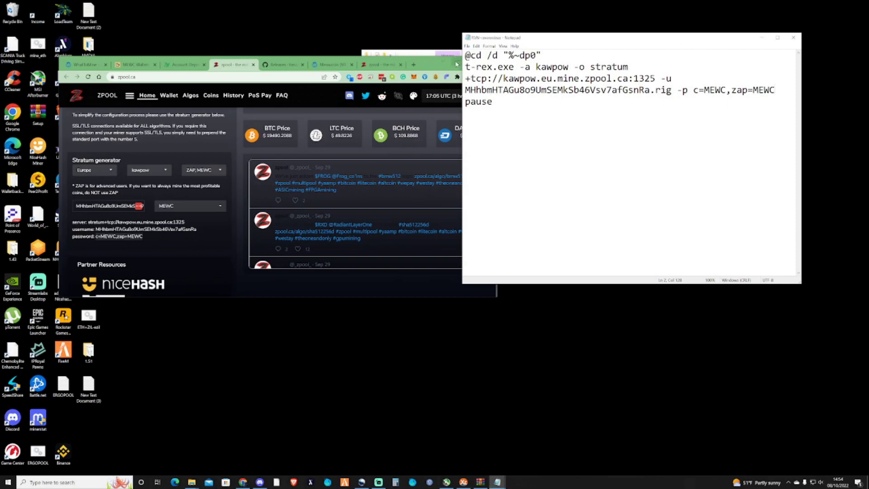
# - Save the edited batch file from Notepad's File menu
pyautogui.click(453, 65)
pyautogui.click(467, 46)
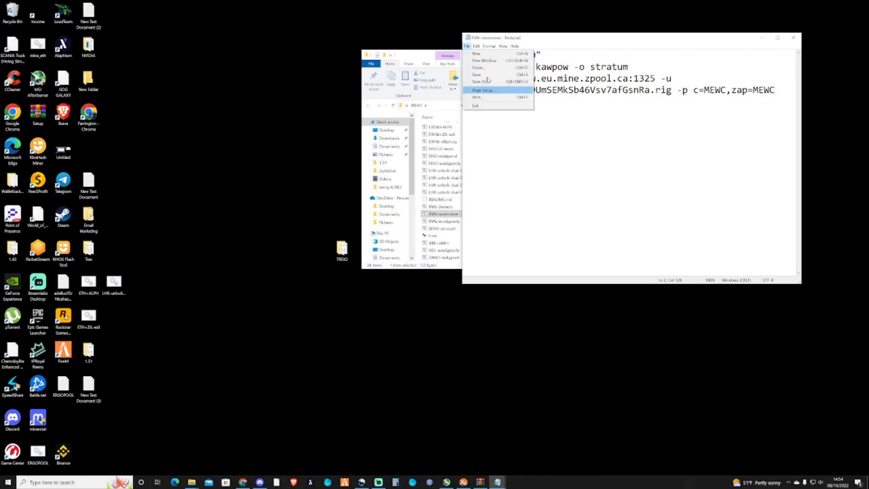
pyautogui.click(483, 79)
# - Rename the ravenminer batch file, close Notepad, and run it to start mining
pyautogui.click(479, 183)
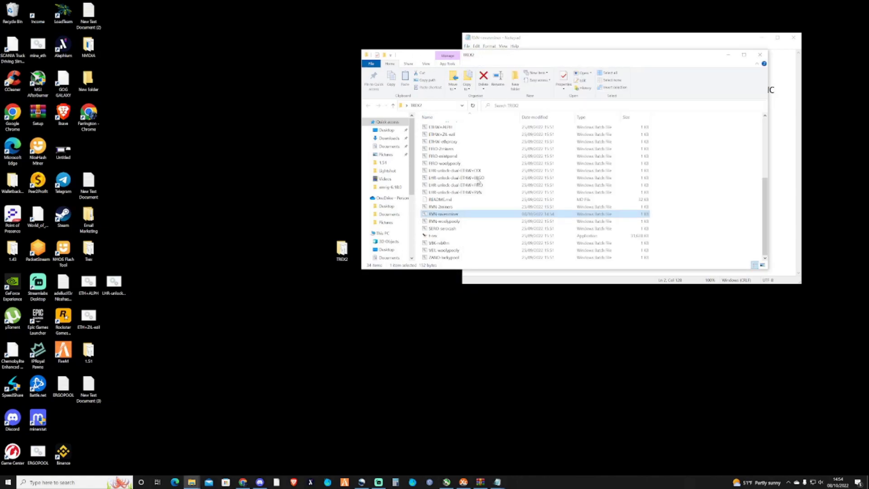
pyautogui.rightClick(449, 215)
pyautogui.click(474, 372)
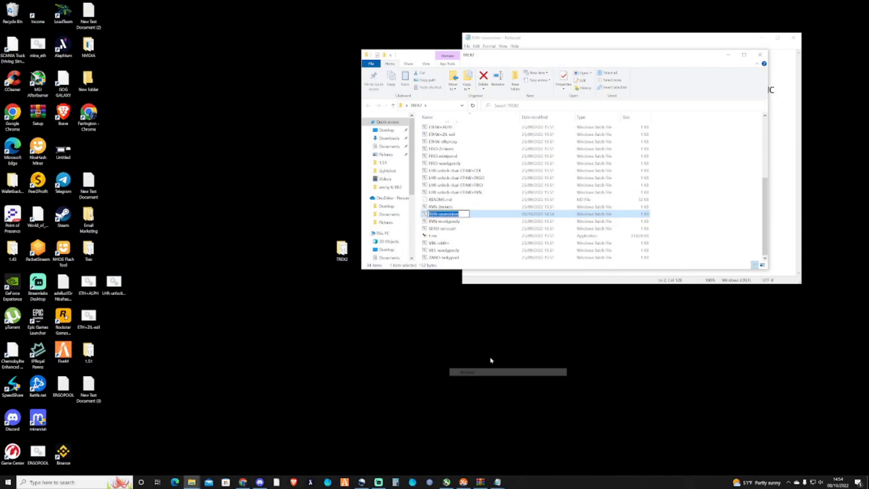
pyautogui.write('METKW-DXN')
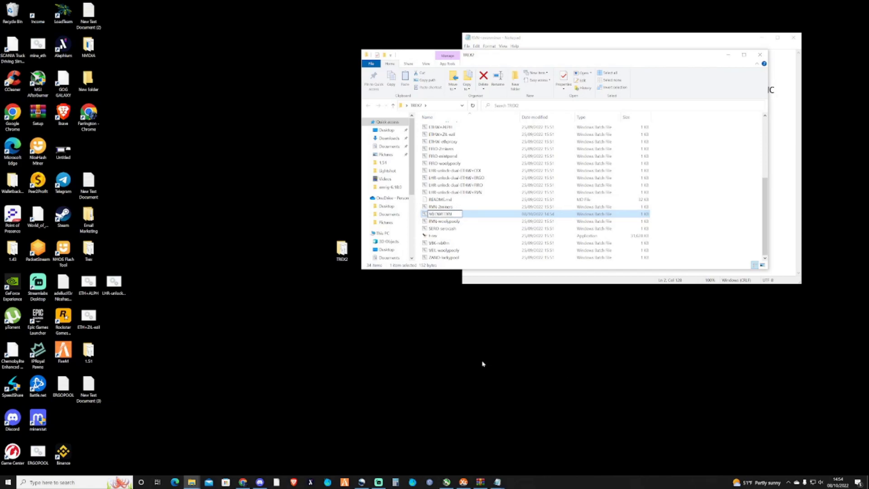
pyautogui.press('Return')
pyautogui.click(797, 45)
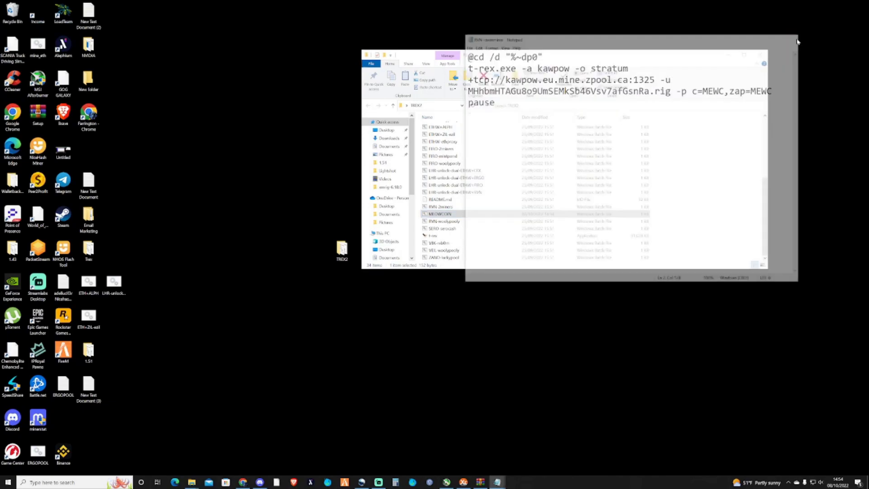
pyautogui.doubleClick(452, 215)
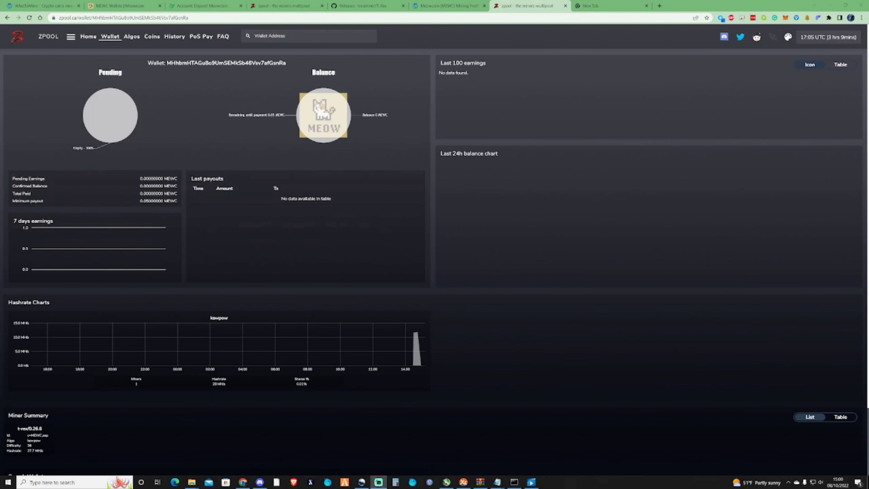
# - Submit the MEWC address to load zpool wallet stats showing 16.71 MH/s kawpow and 0 MEWC balance
pyautogui.press('Return')
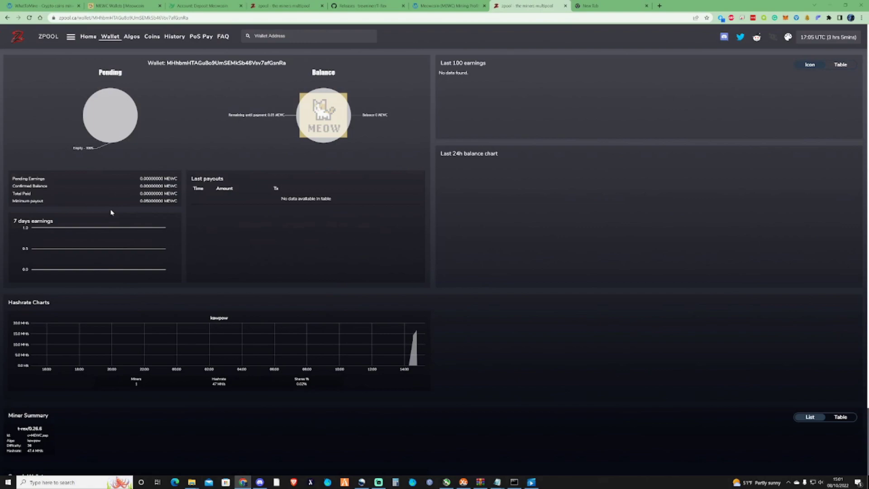
pyautogui.scroll(-1, 439, 180)
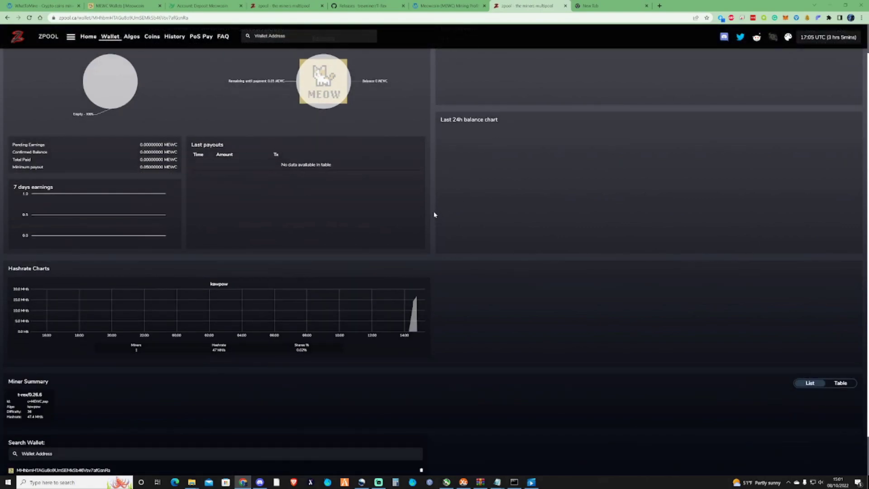